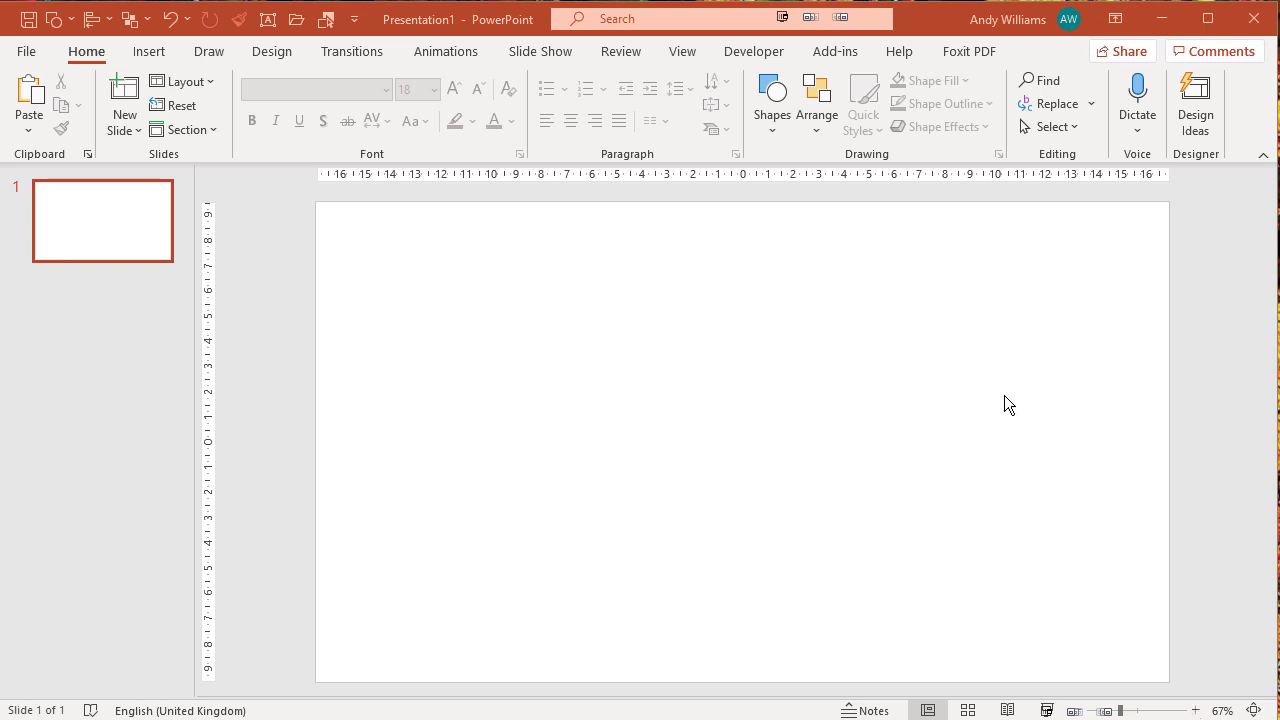
- Draw a near-circular oval about 12.5 cm high and 12.8 cm wide on the blank slide
left_click(54, 19)
left_click(136, 75)
left_click_drag(460, 264, 783, 580)
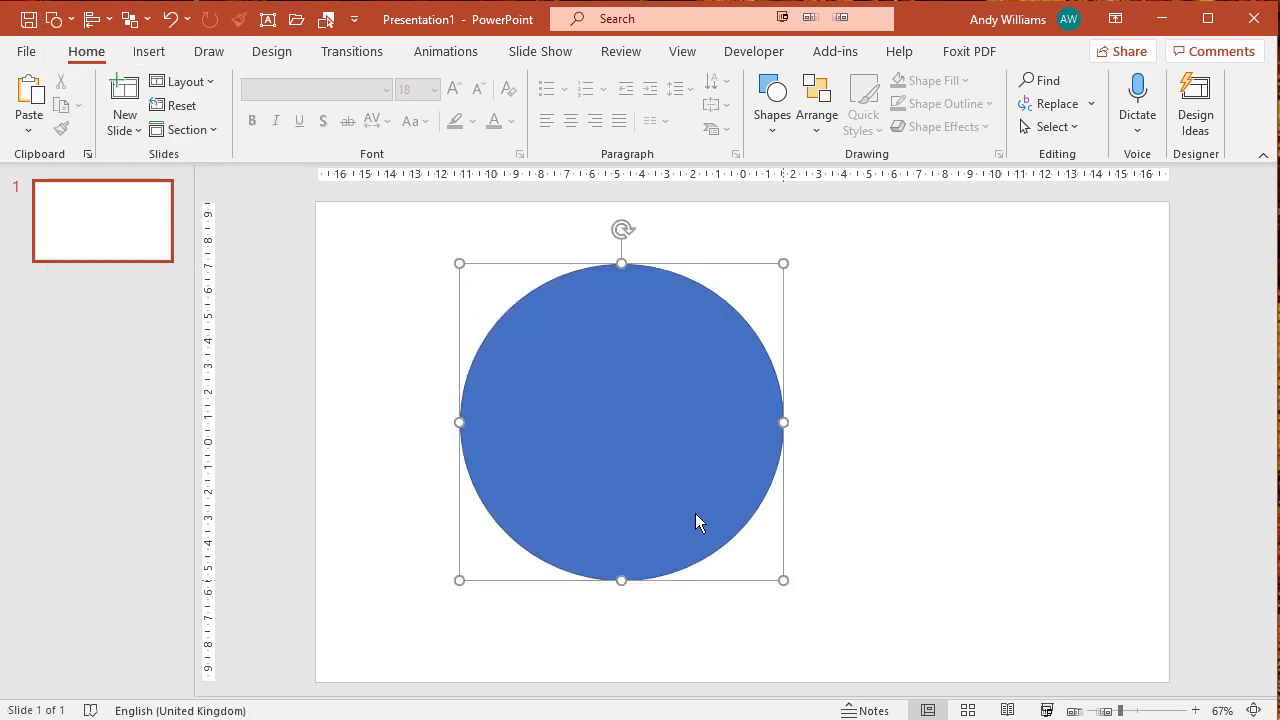
- Draw a six-pointed star about 10.3 cm high and 11.5 cm wide and move it to overlap the circle's right side
left_click(54, 19)
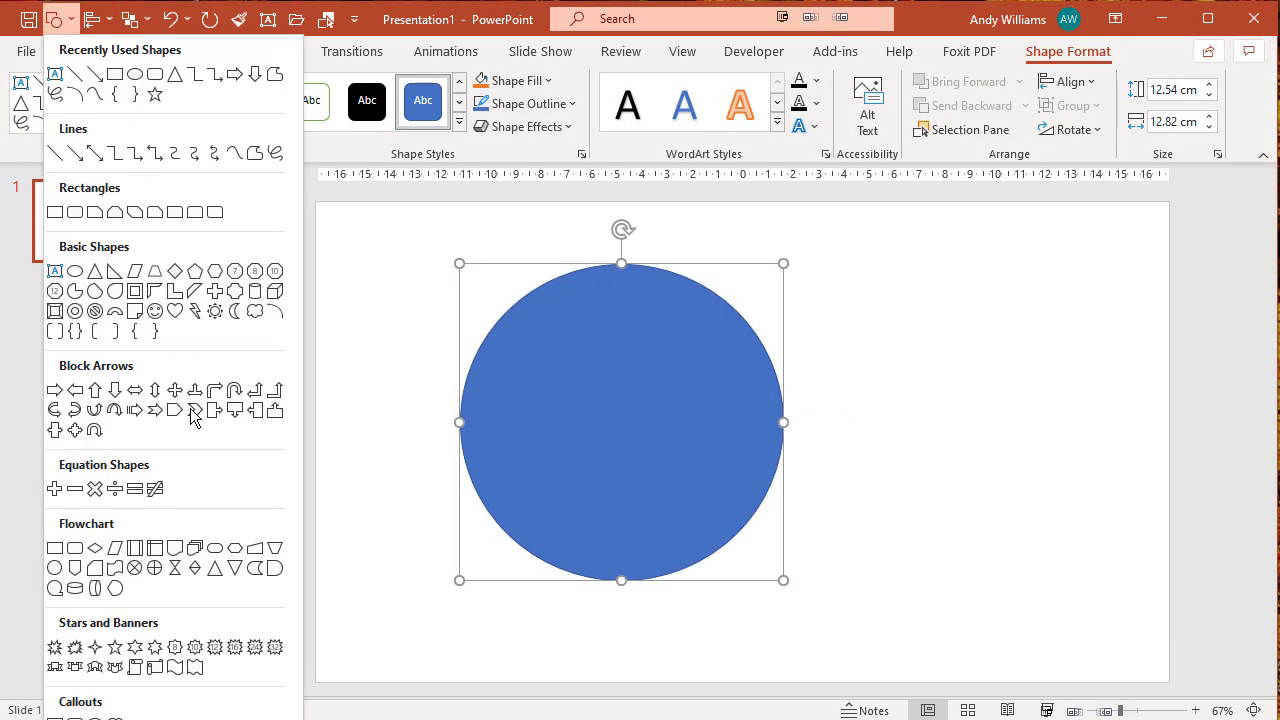
left_click(135, 648)
left_click_drag(843, 330, 1131, 591)
left_click_drag(1037, 494, 765, 447)
- Apply the gold filled theme style to the six-pointed star and deselect it
left_click(459, 121)
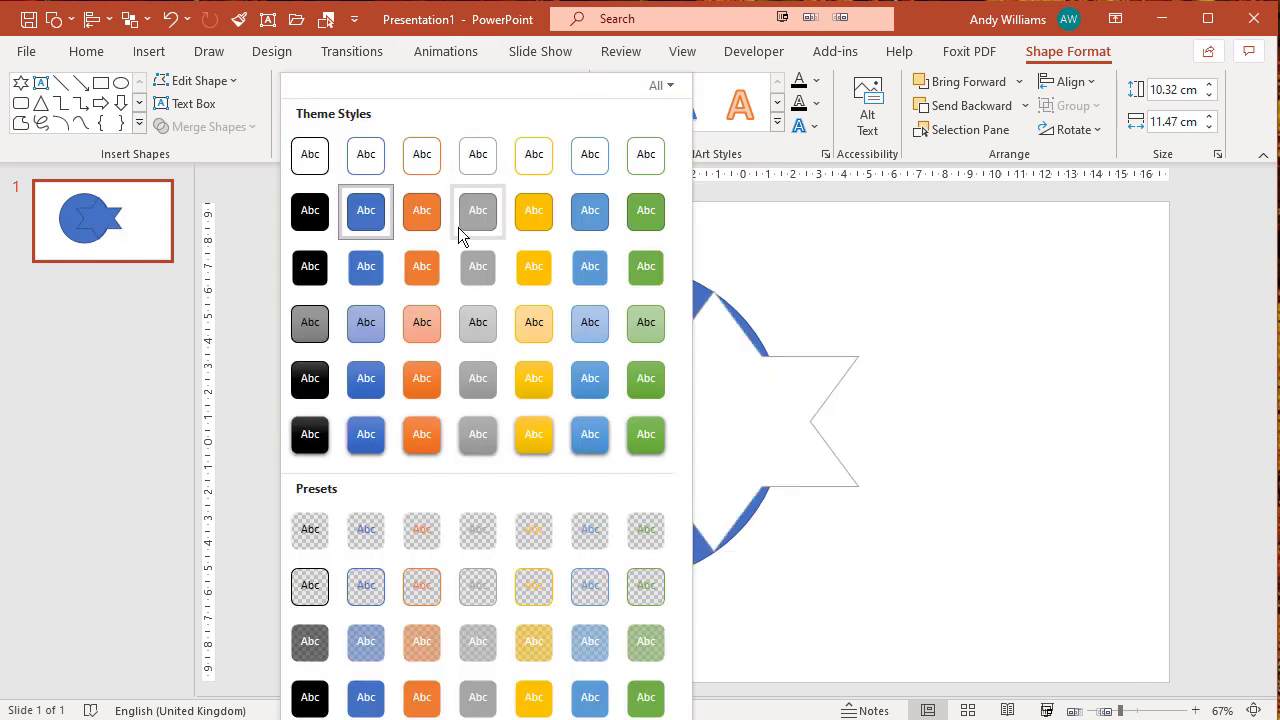
left_click(530, 212)
left_click(1102, 265)
- Select the circle and the star together and review the available Merge Shapes options
left_click(514, 409)
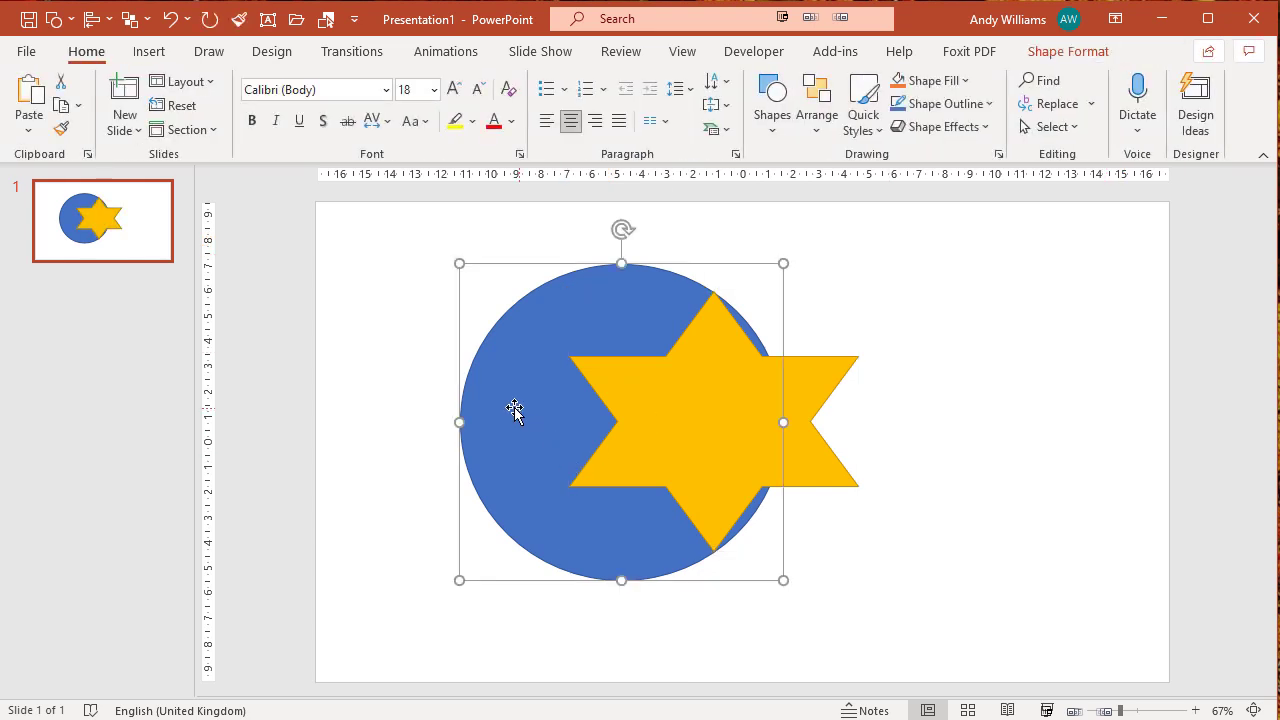
left_click(831, 366, "shift")
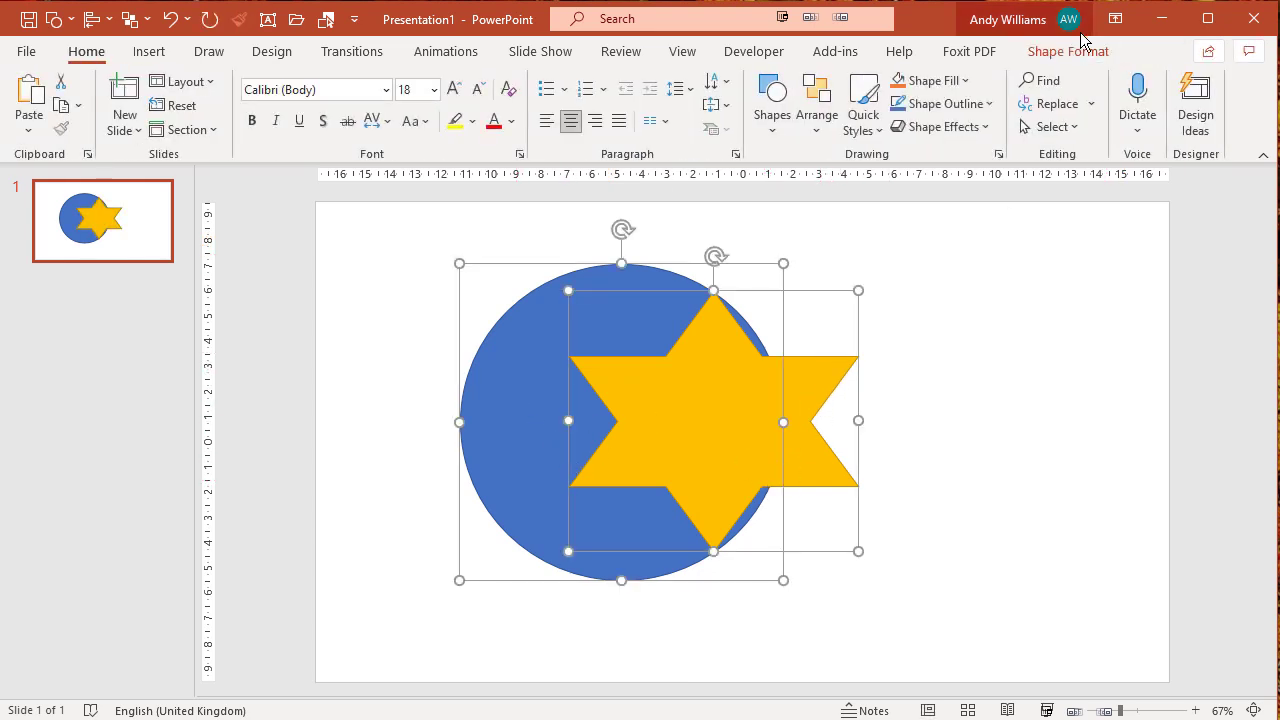
left_click(1035, 55)
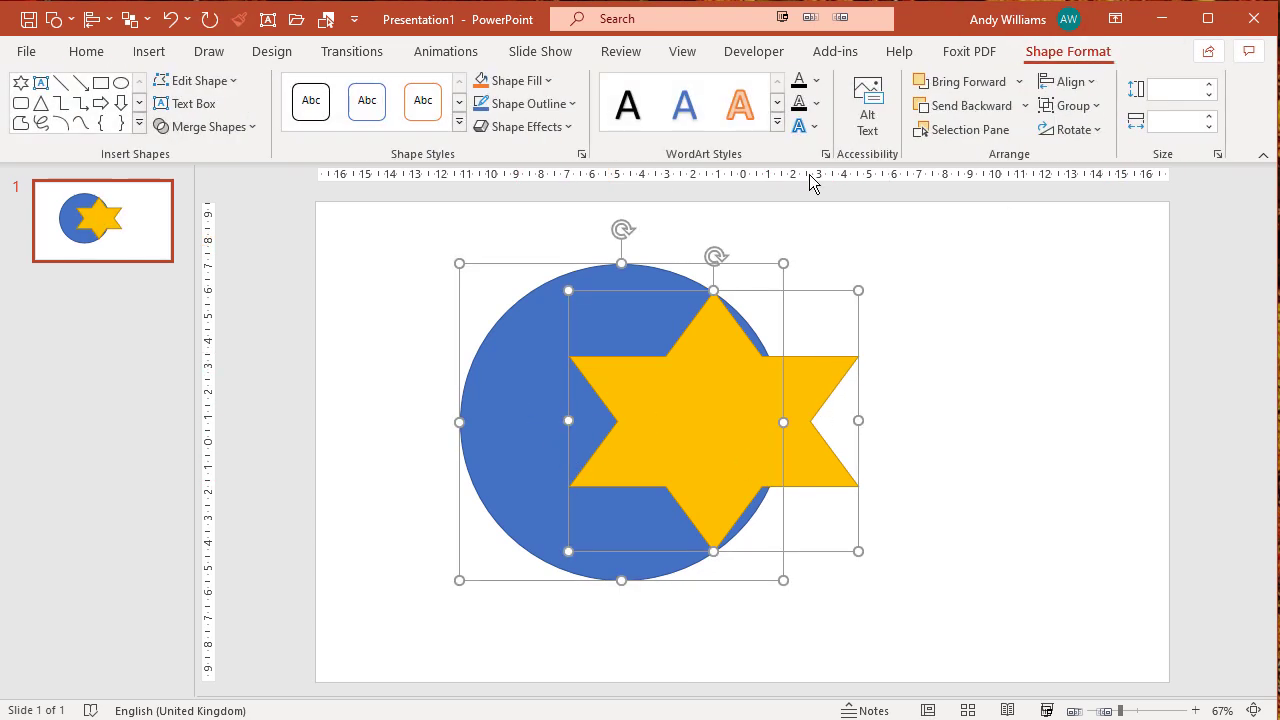
left_click(254, 128)
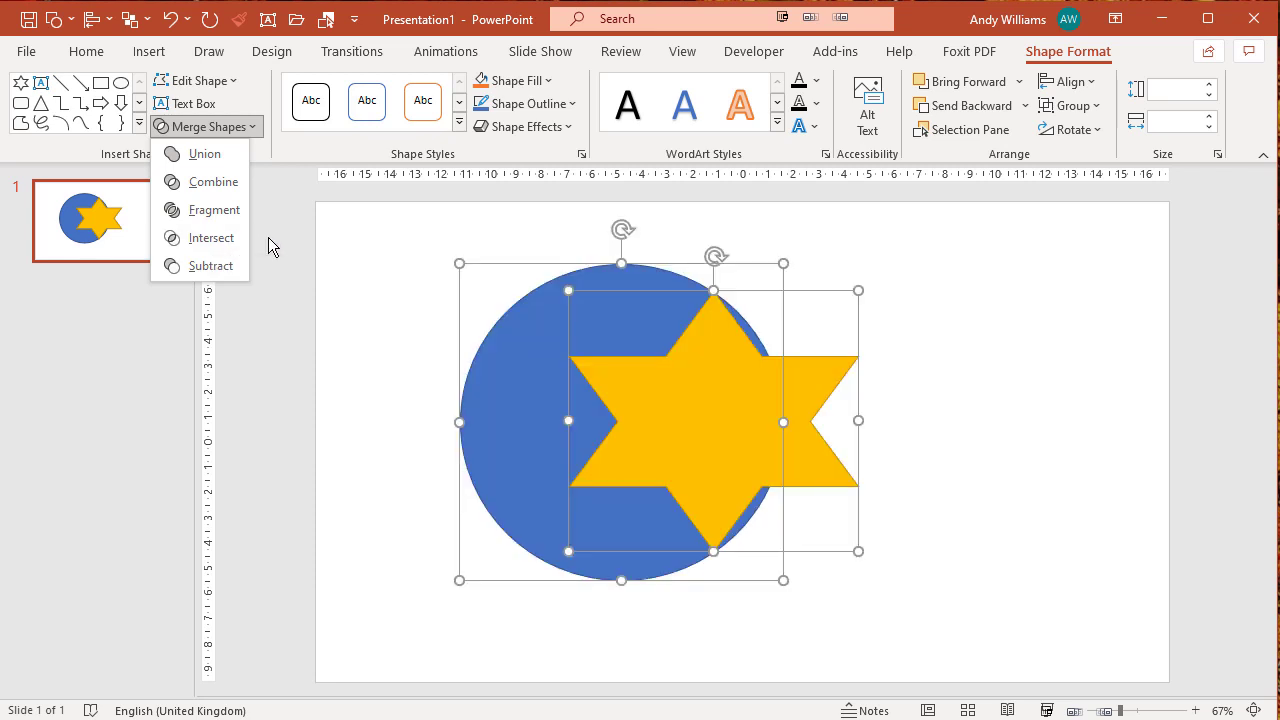
left_click(1052, 416)
left_click(1047, 410)
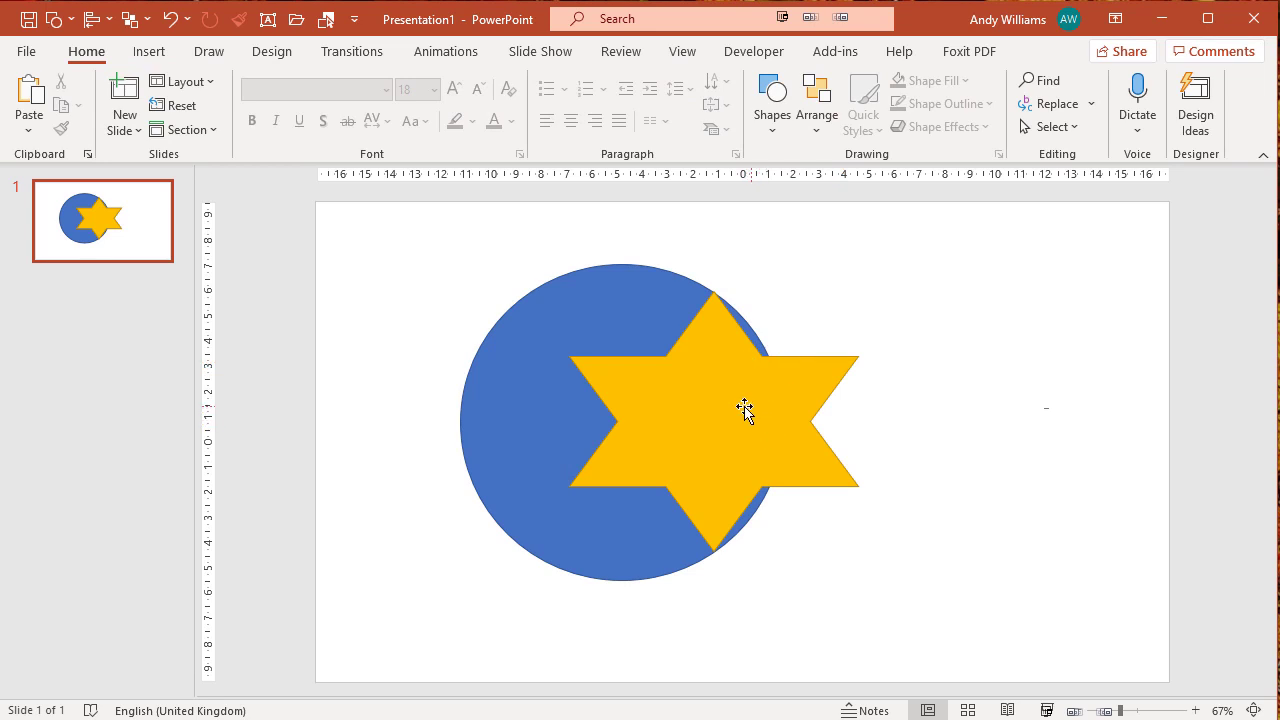
- Select the gold star first and the blue circle second, and merge them with Intersect
left_click(832, 373)
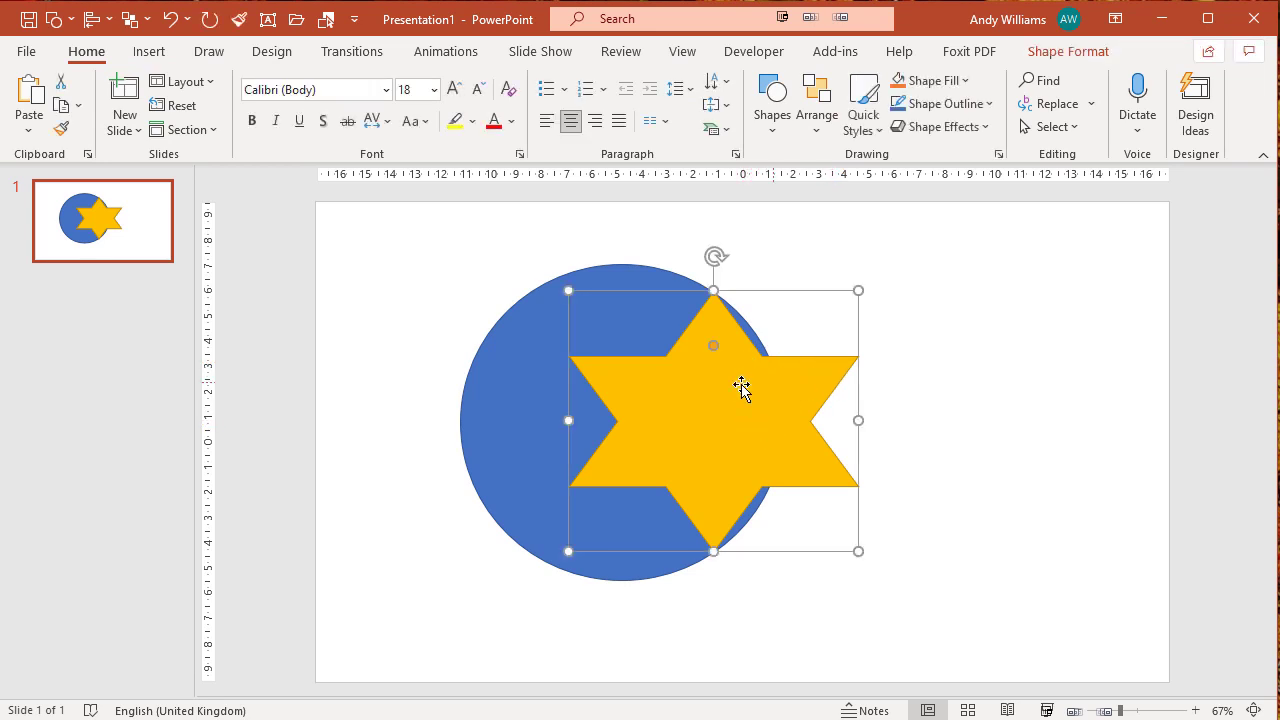
left_click(512, 389, "shift")
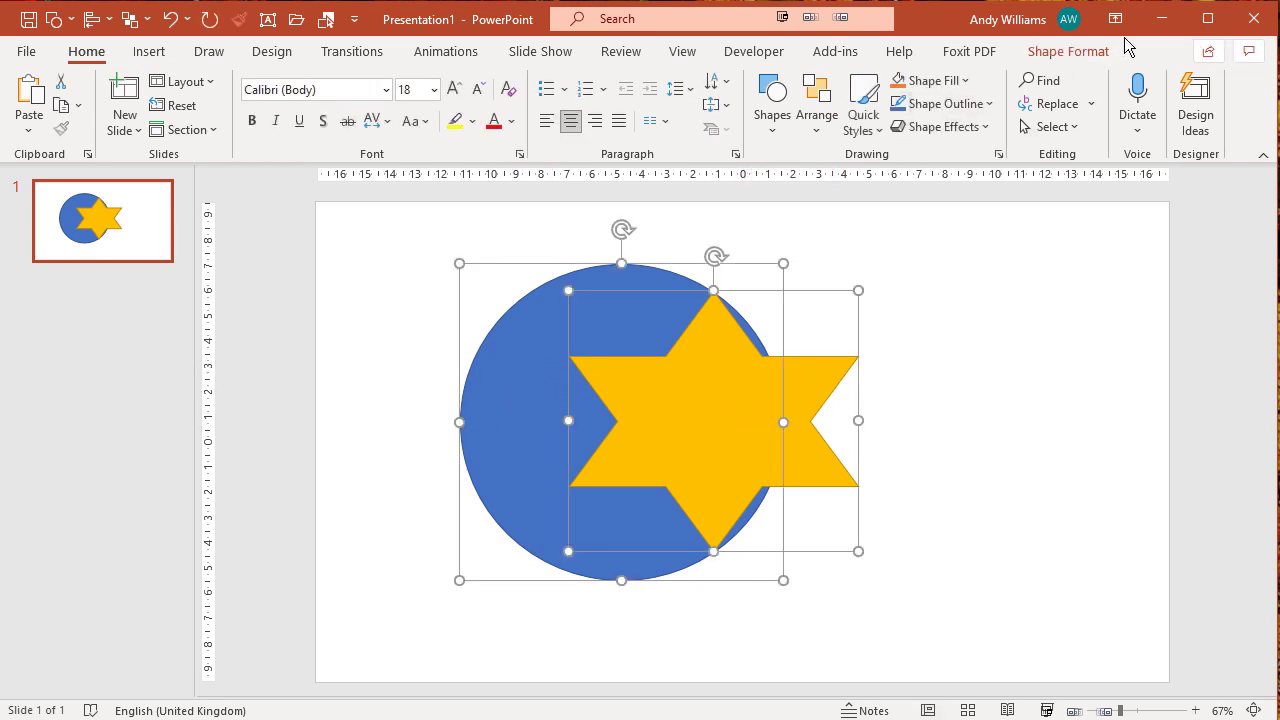
left_click(1072, 52)
left_click(249, 130)
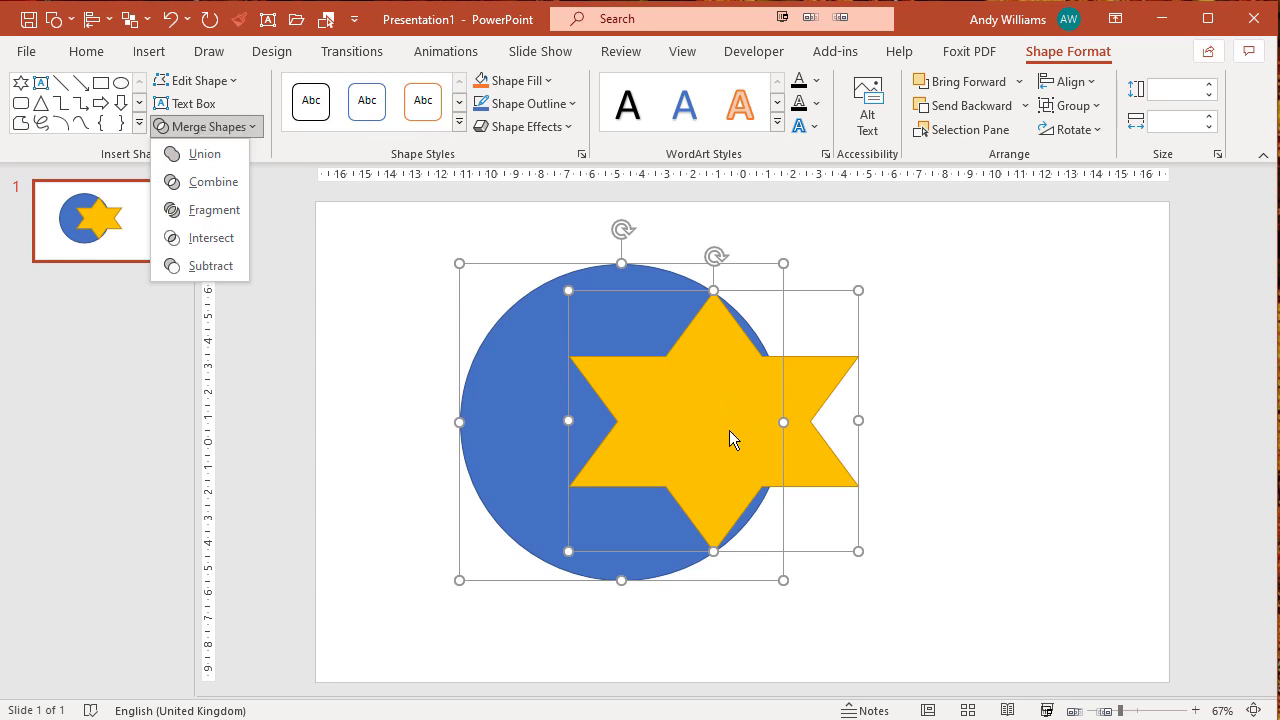
left_click(202, 240)
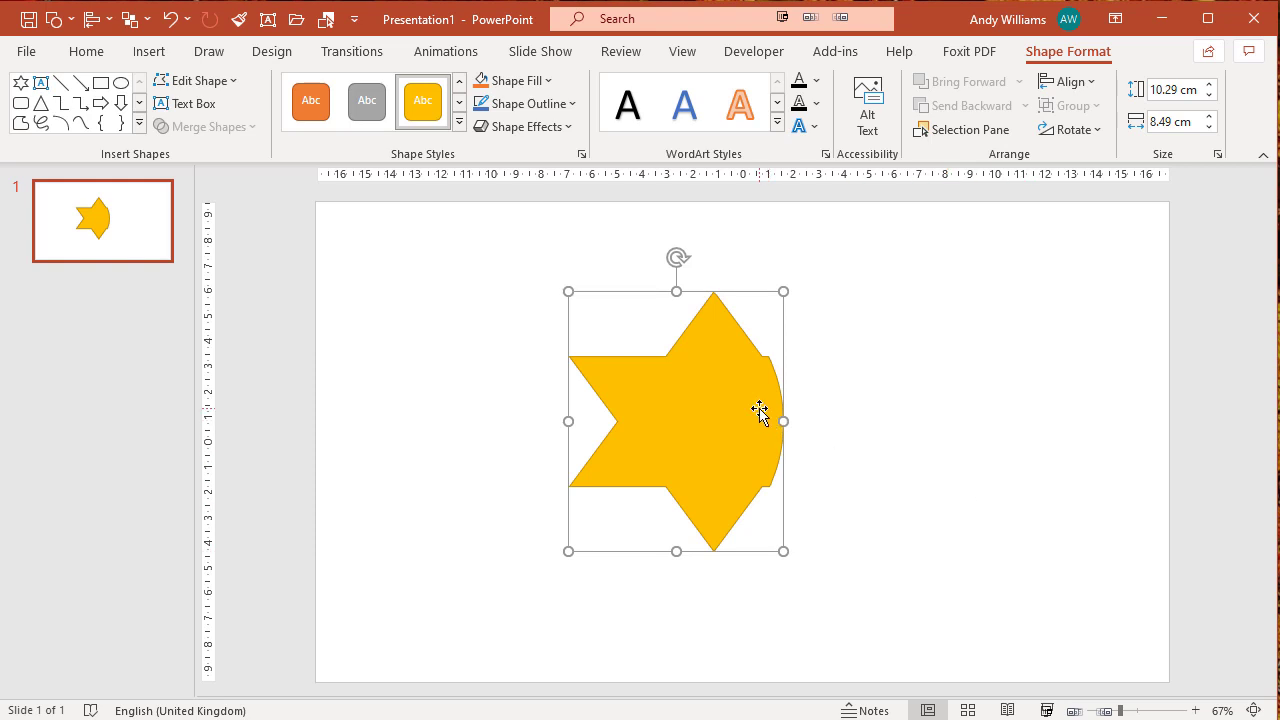
- Delete the intersected shape and draw an oval about 12.2 cm high and 10.2 cm wide
key("Delete")
left_click(72, 19)
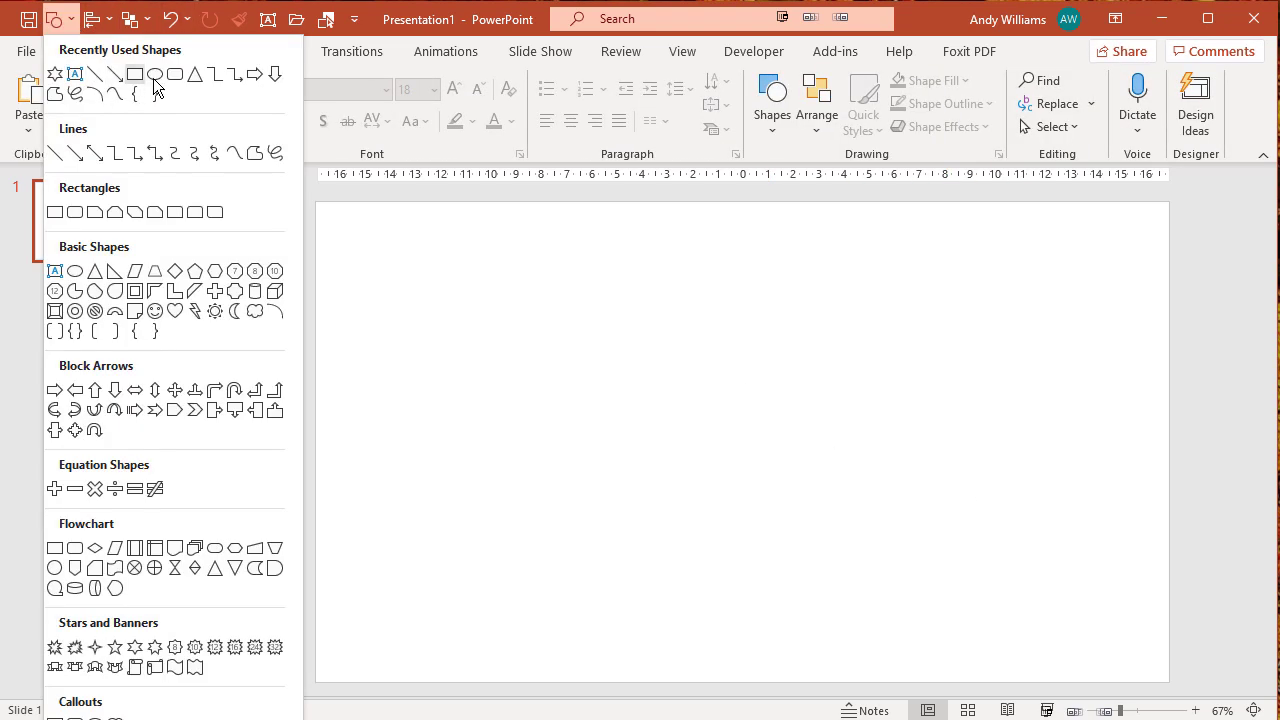
left_click(69, 269)
left_click_drag(485, 284, 743, 592)
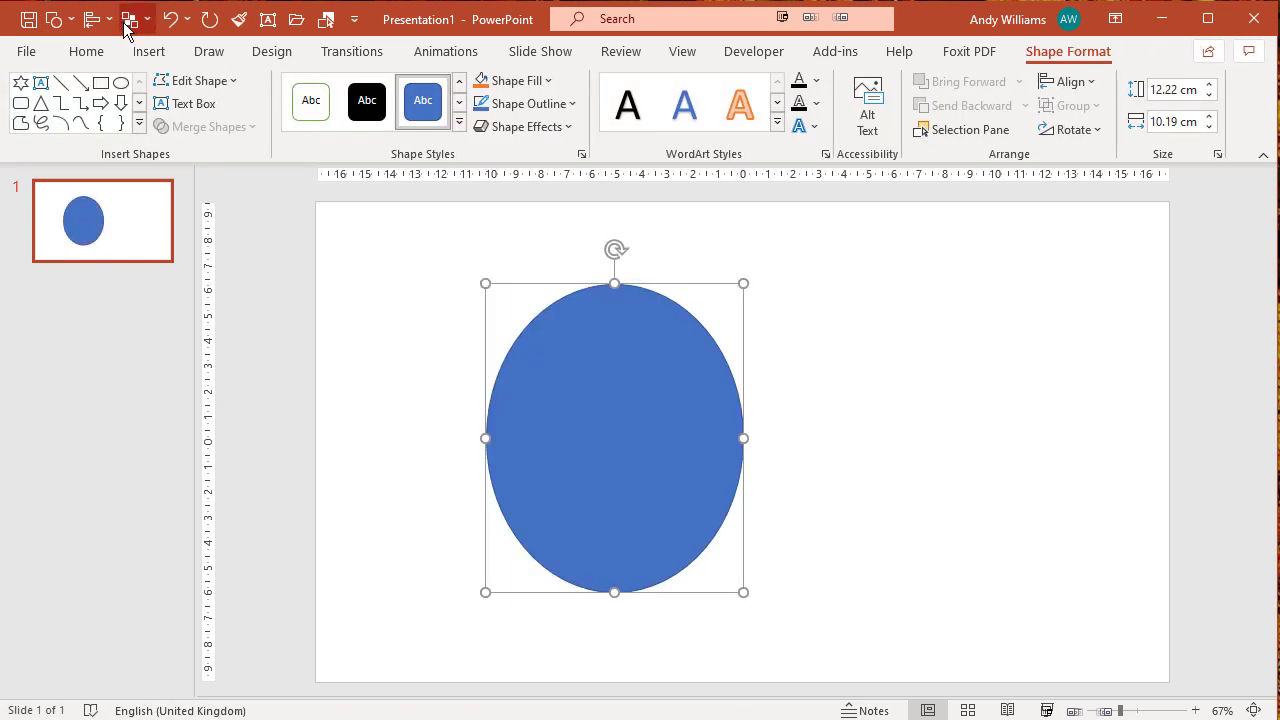
- Draw a seven-pointed star about 7.3 cm high and 11.4 cm wide, overlapping the oval's right side
left_click(57, 19)
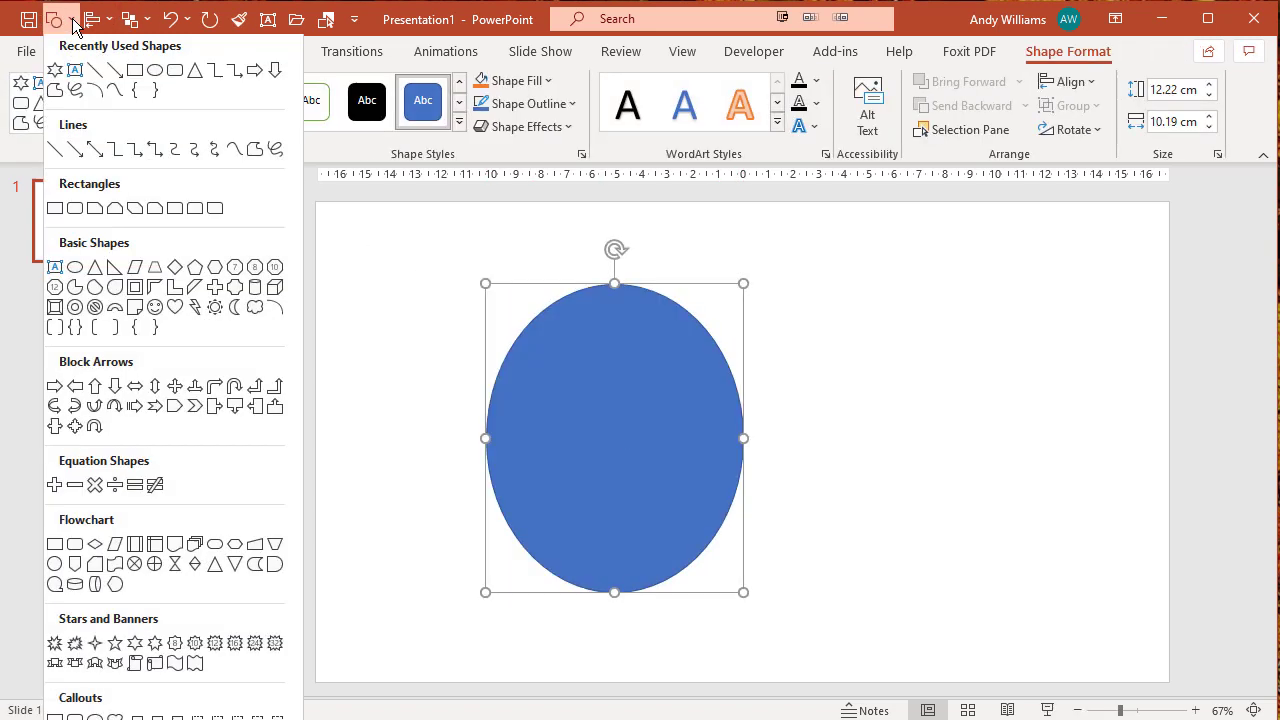
left_click(155, 647)
left_click_drag(647, 367, 935, 552)
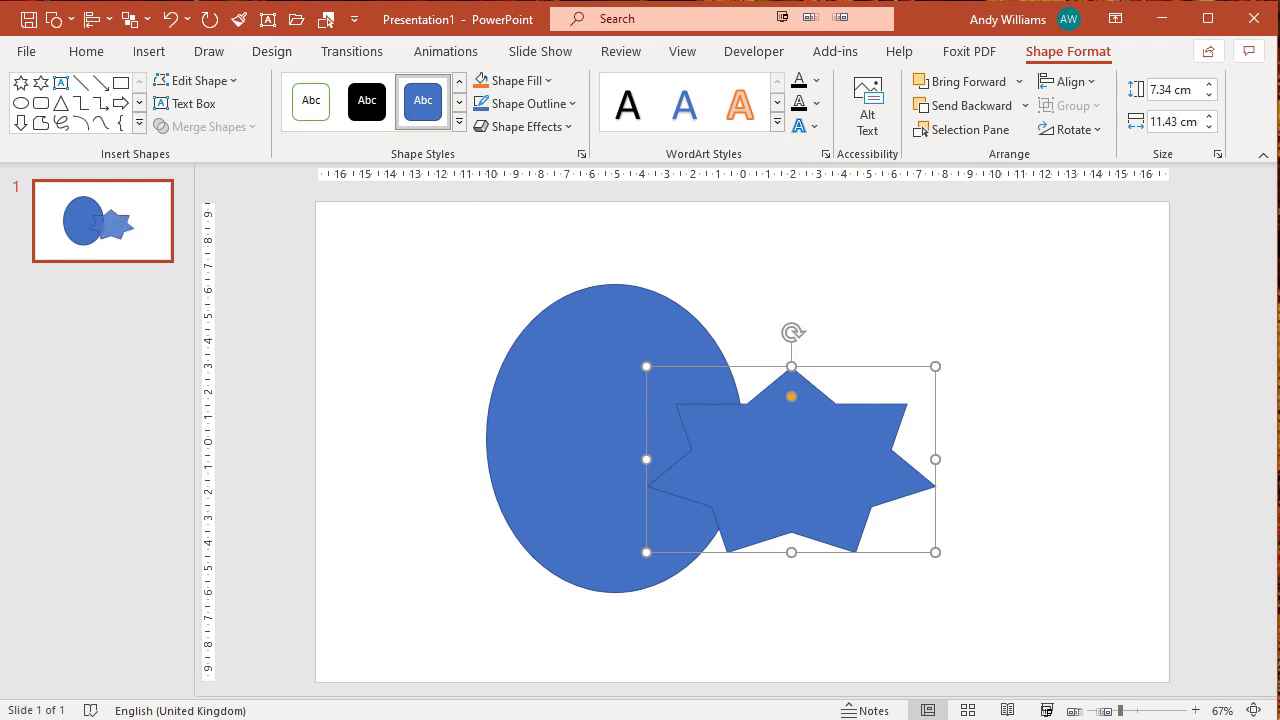
- Draw a wave shape about 6.8 by 8.5 cm over the oval's upper left and give it the gold style with white outline
left_click(72, 25)
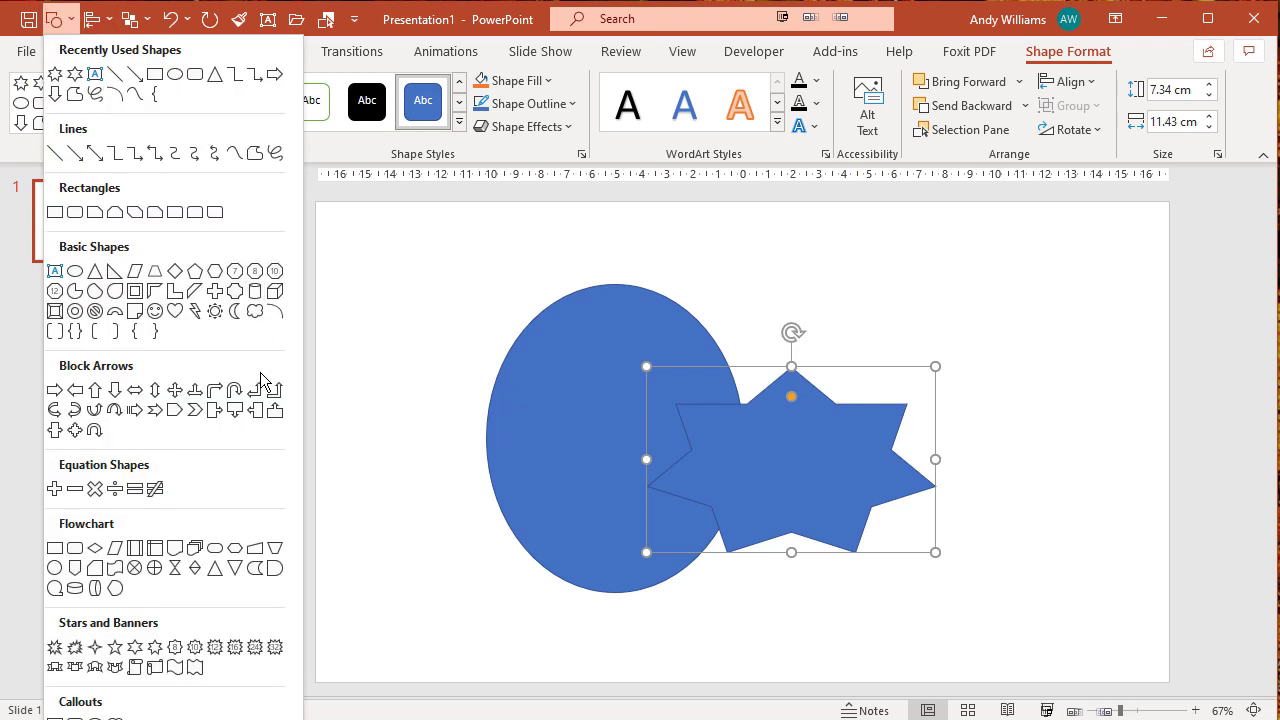
left_click(194, 667)
left_click_drag(448, 292, 663, 464)
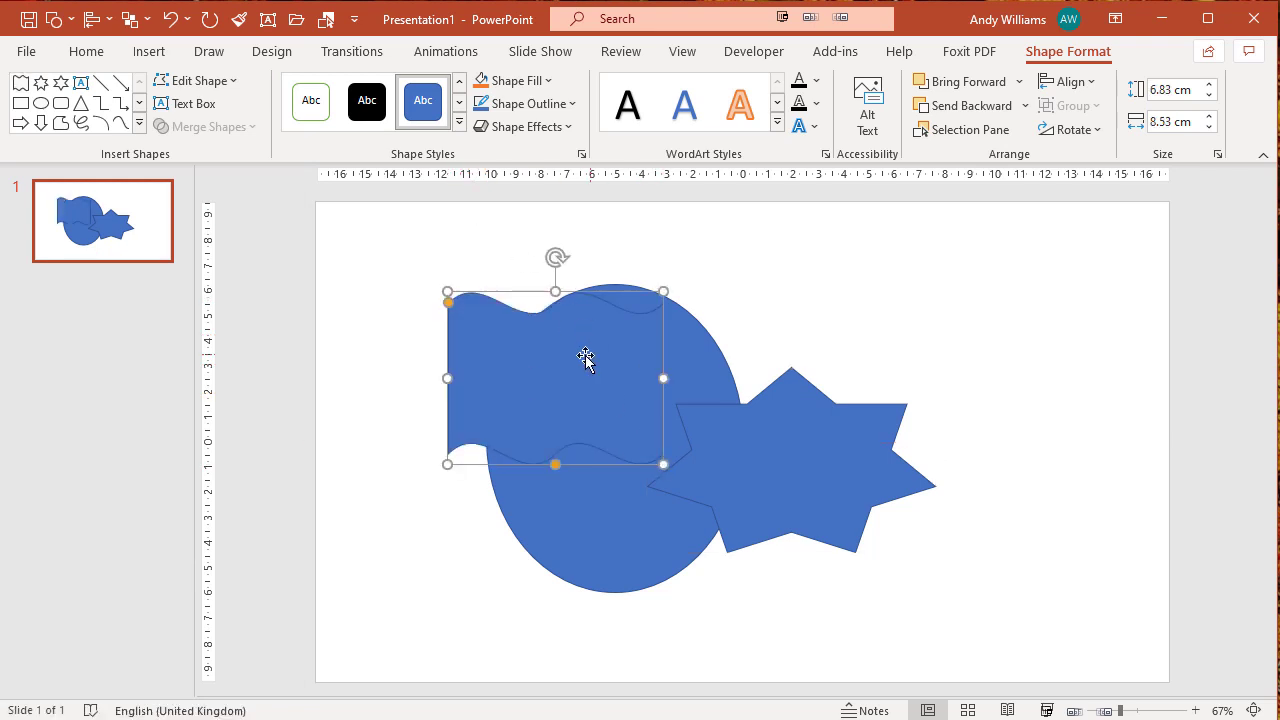
left_click(459, 123)
left_click(527, 280)
- Shift the seven-pointed star away from the wave, and review the Merge Shapes options with all three shapes selected
left_click(833, 448)
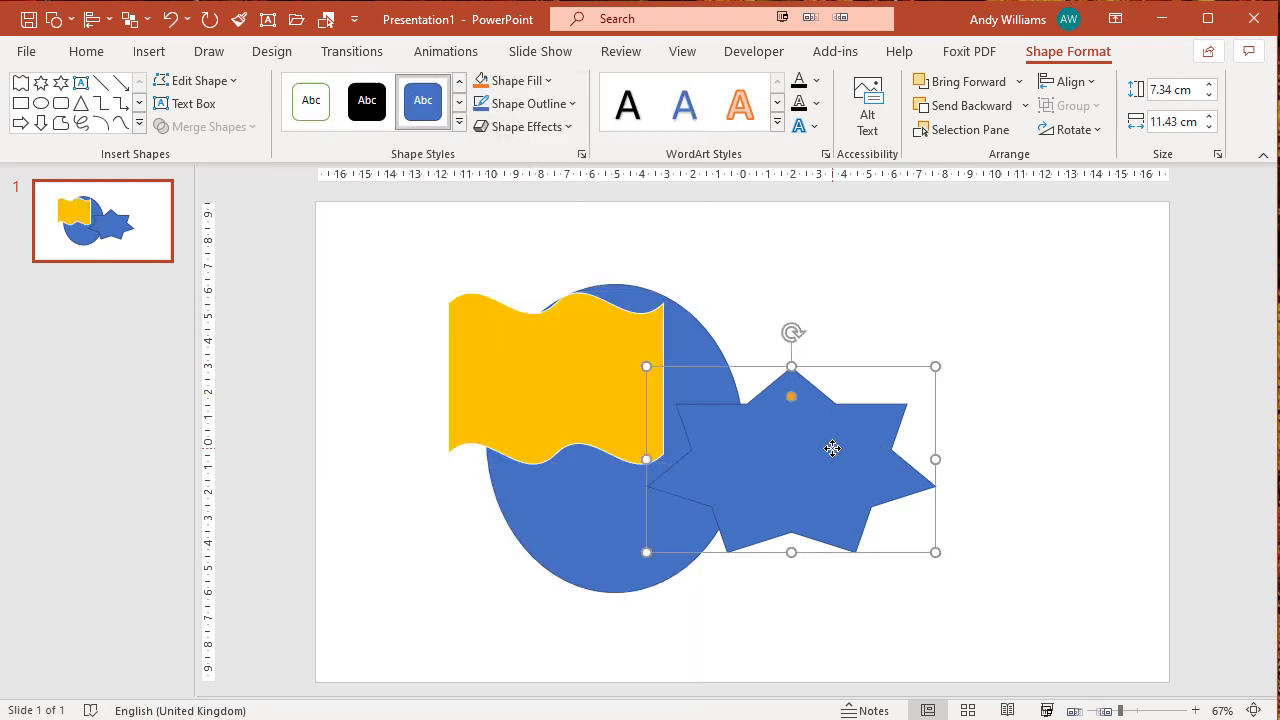
left_click_drag(833, 448, 864, 468)
left_click(545, 533, "shift")
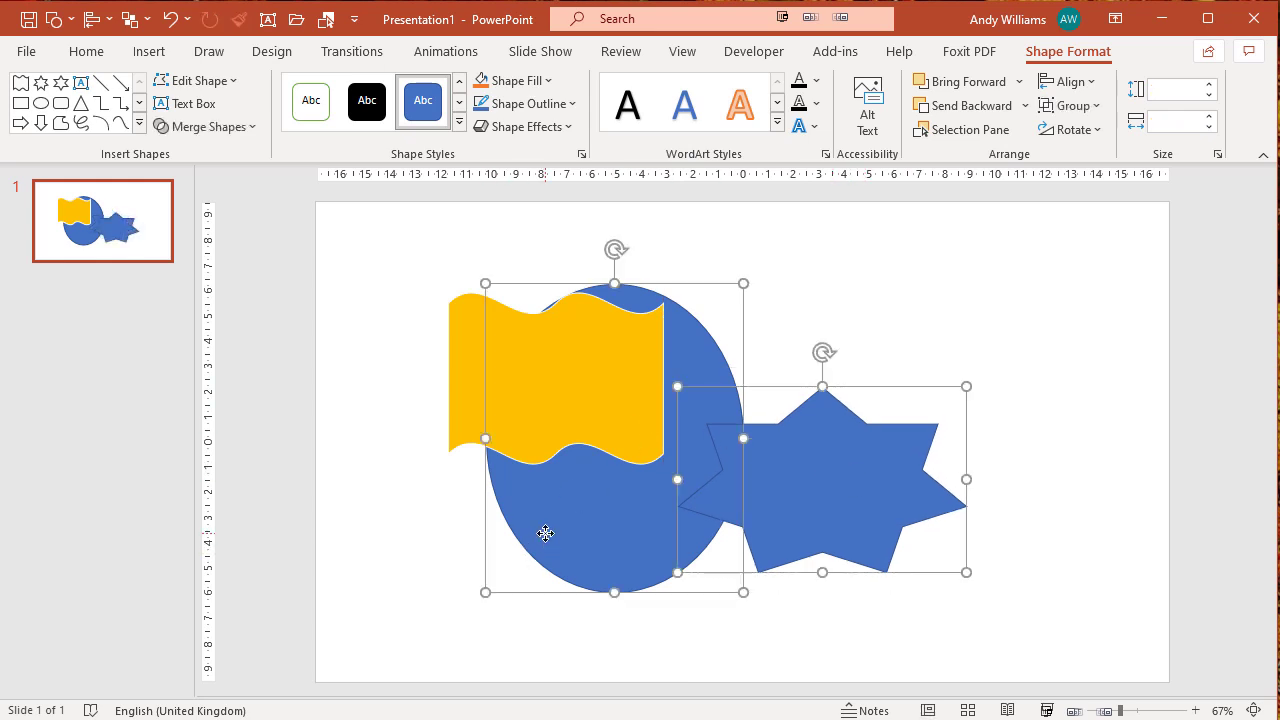
left_click(465, 378, "shift")
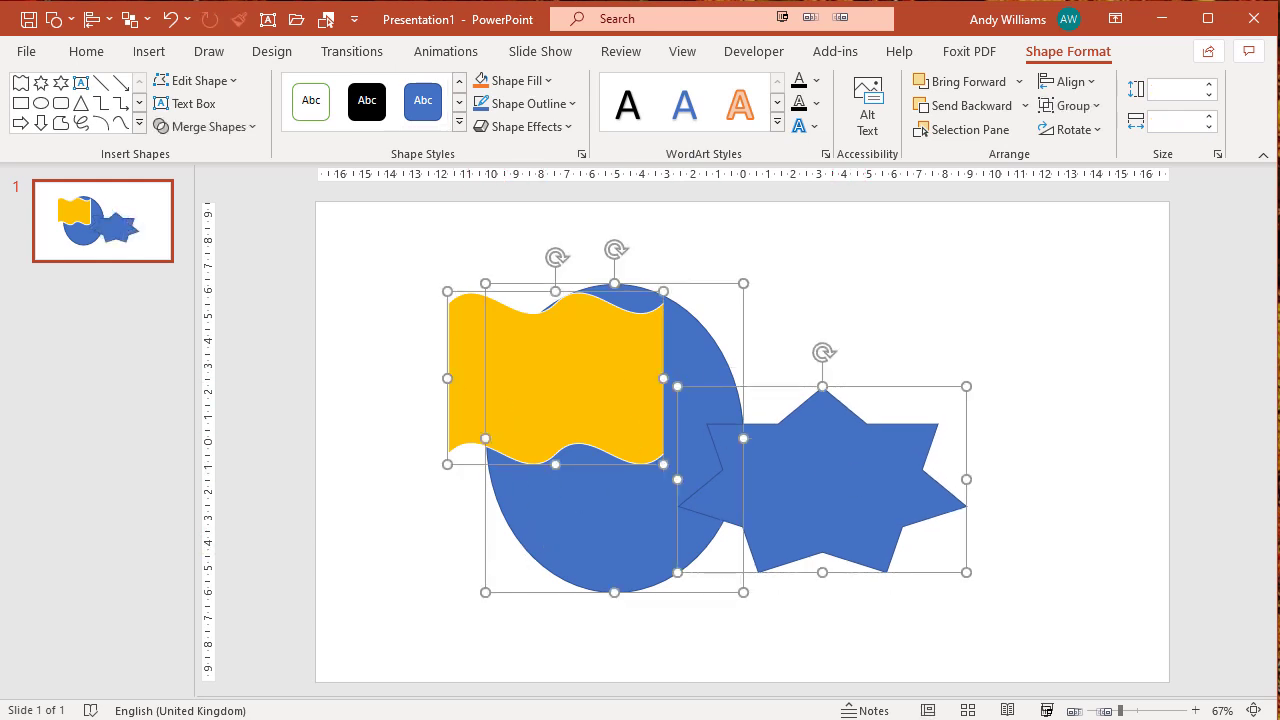
left_click(236, 129)
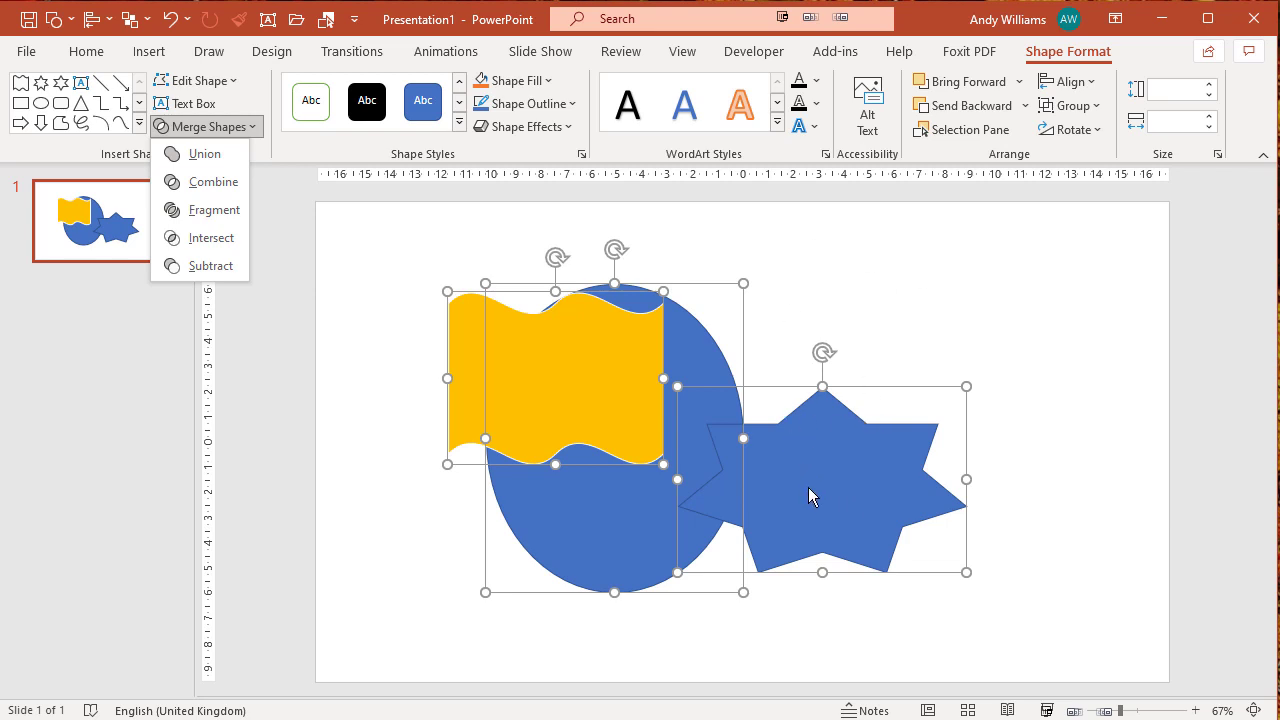
left_click(826, 491)
left_click(1001, 394)
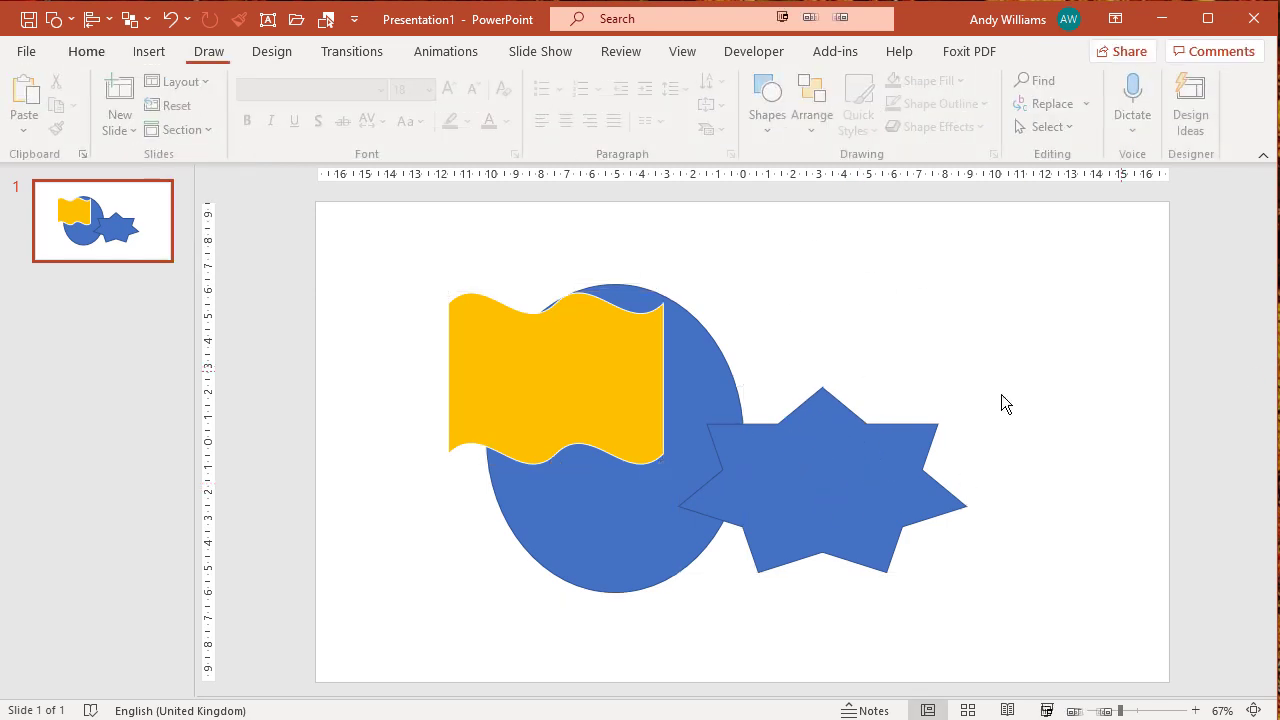
- Apply the green filled style to the seven-pointed star and move it to overlap both the wave and the oval
left_click(838, 408)
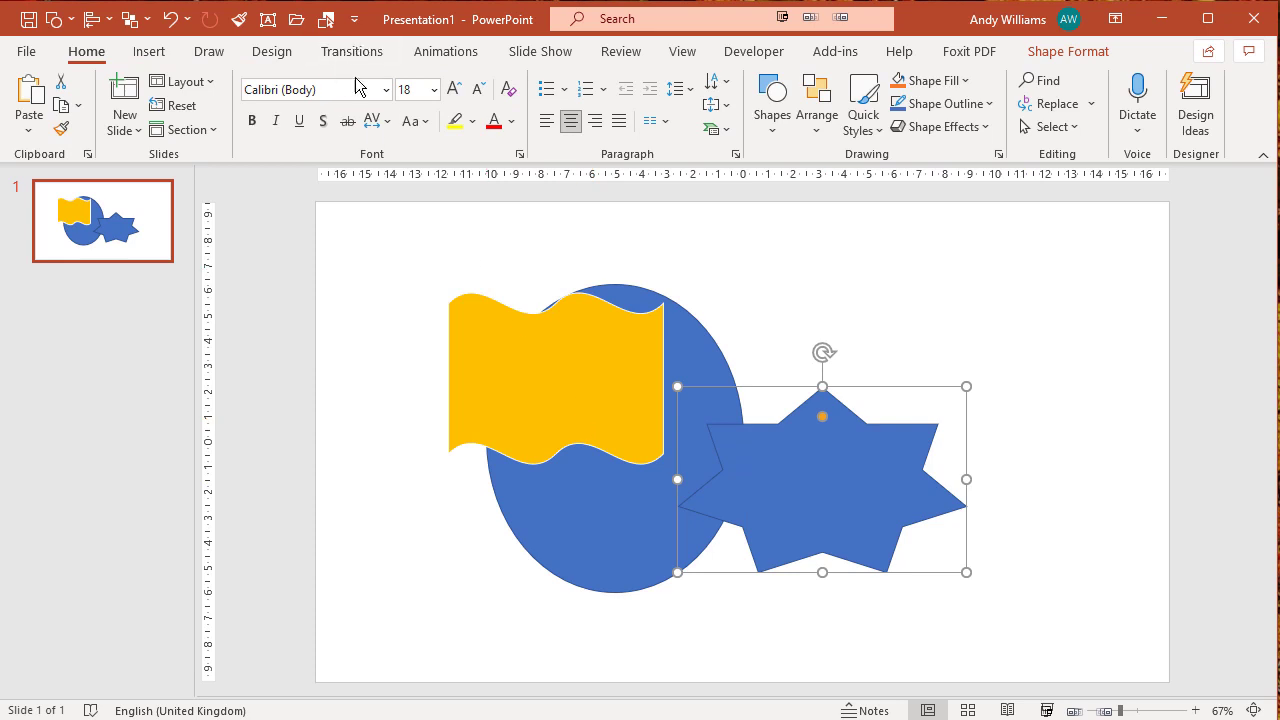
left_click(1066, 51)
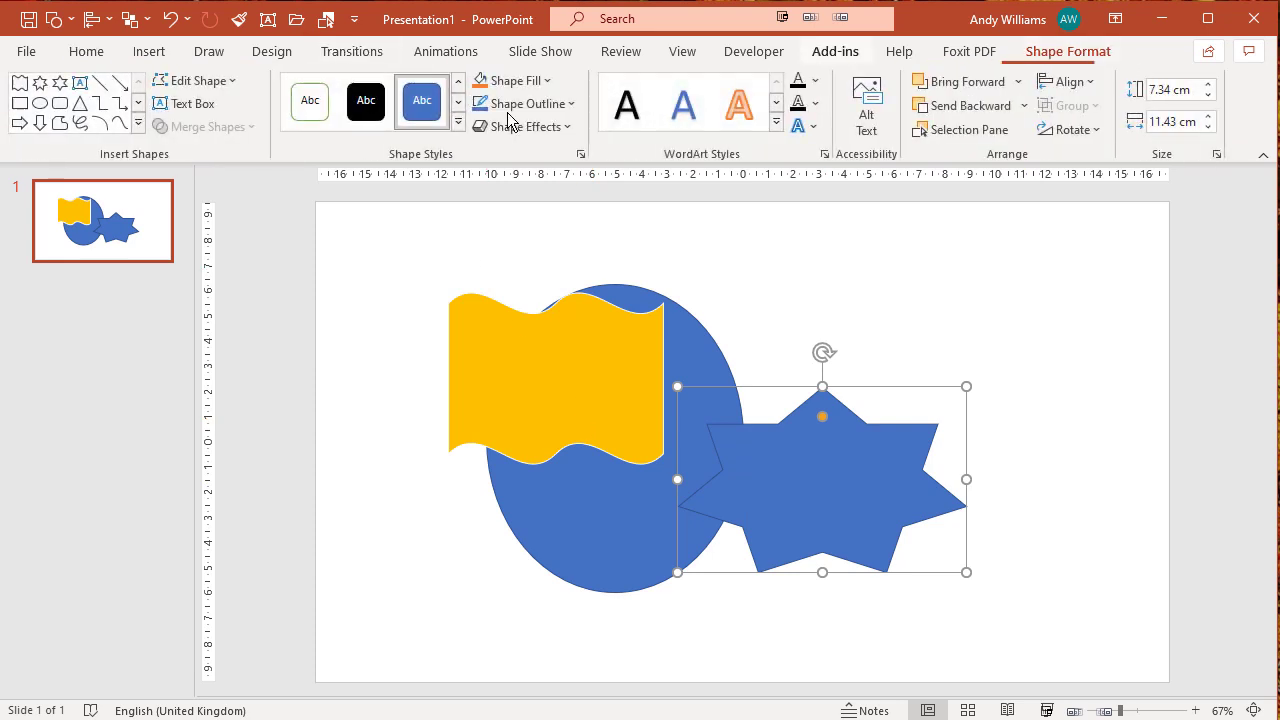
left_click(458, 133)
left_click(636, 222)
left_click_drag(863, 508, 783, 530)
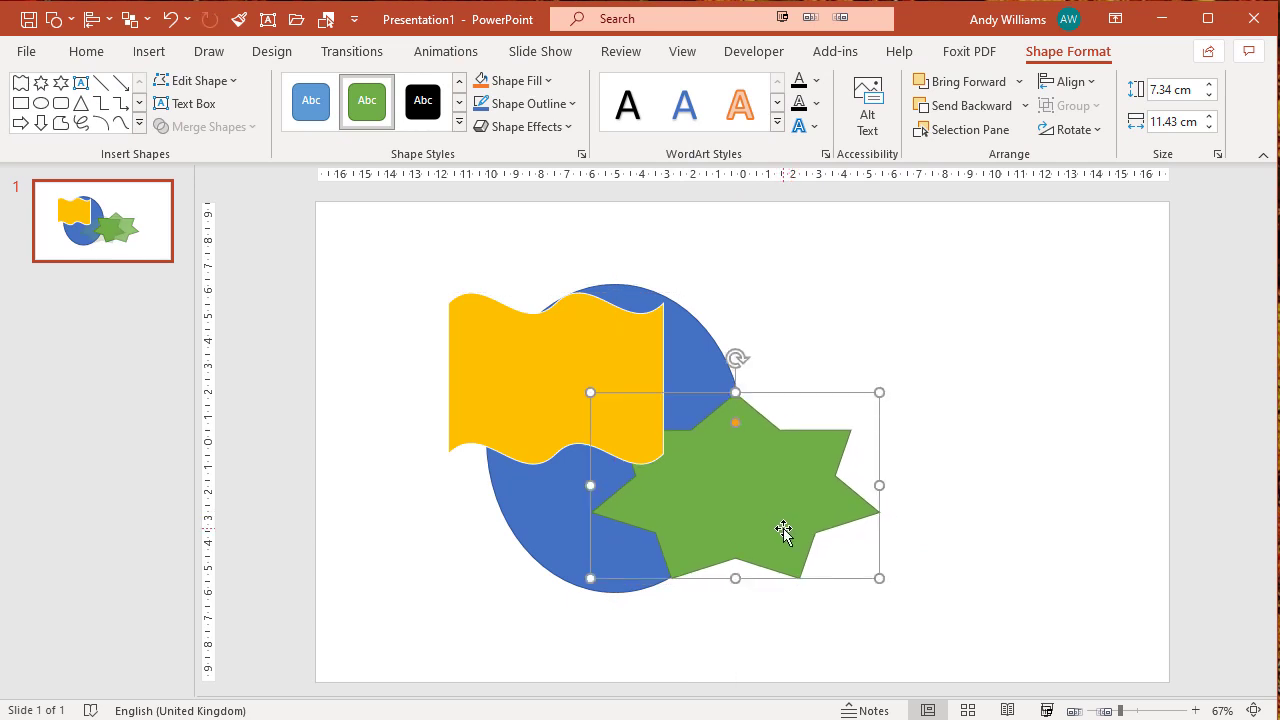
- Select the star, oval and wave together while all three overlap and review the Merge Shapes options
left_click(558, 533, "shift")
left_click(518, 425, "shift")
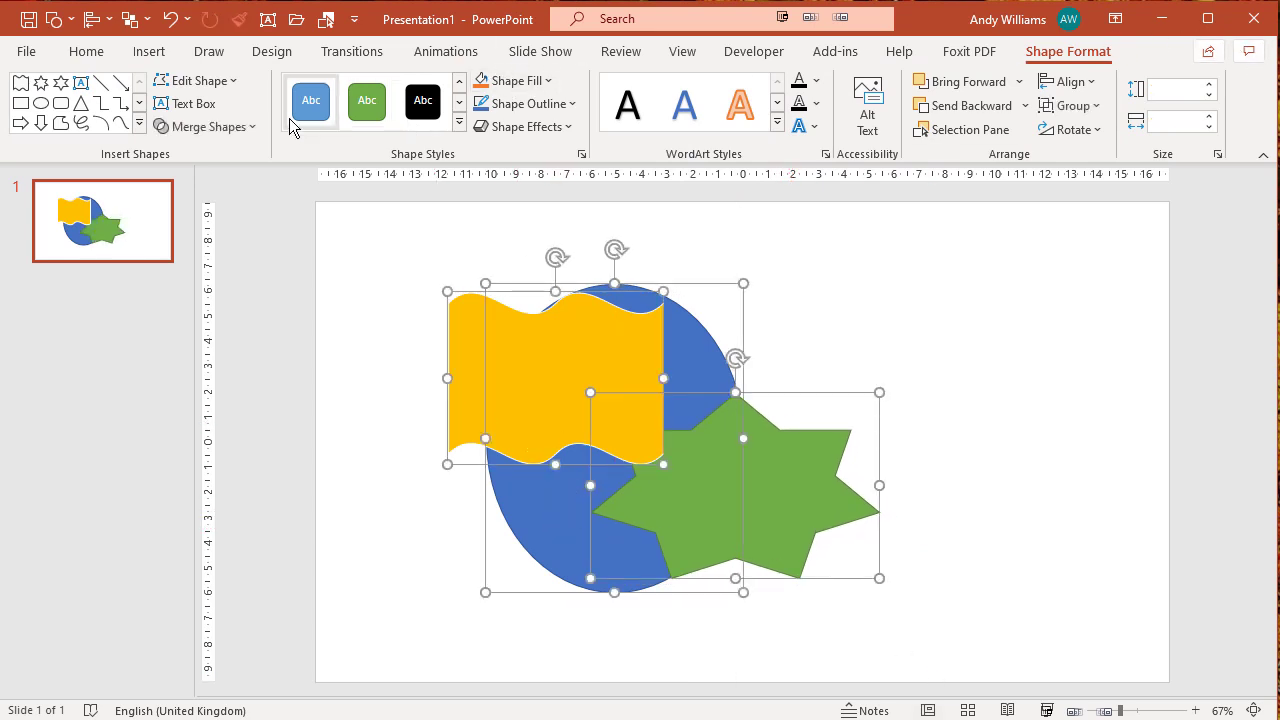
left_click(240, 127)
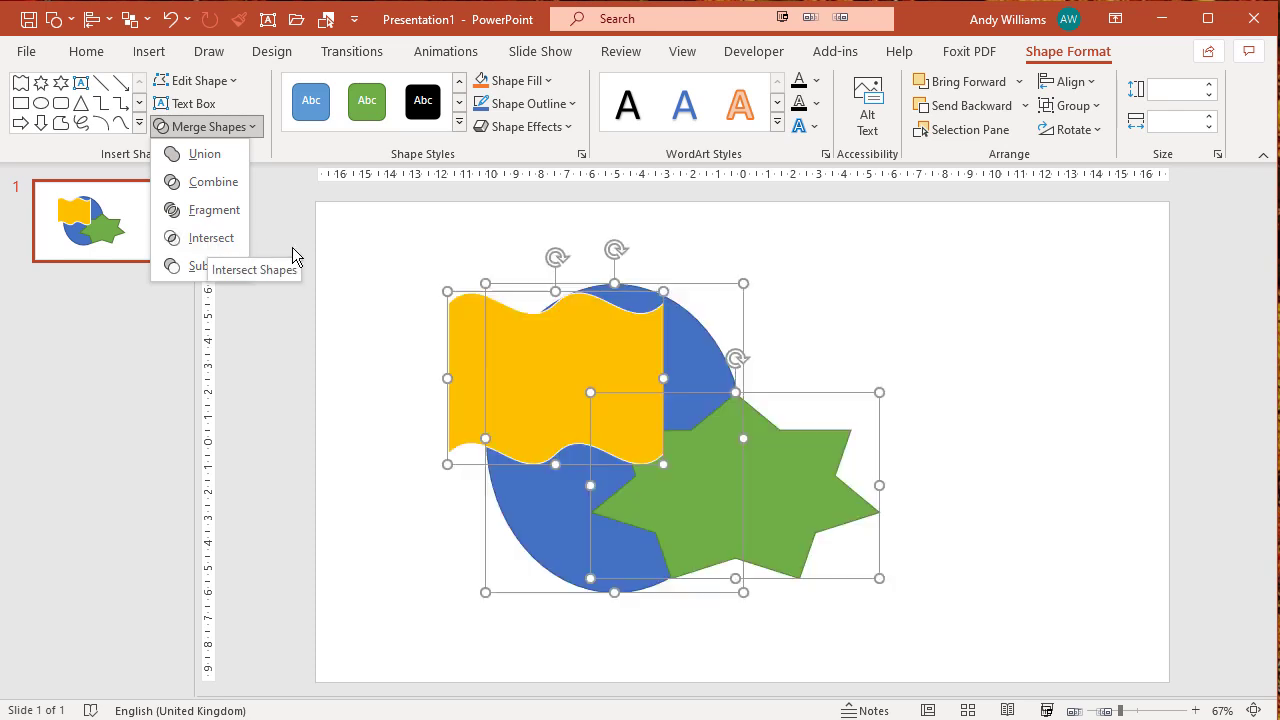
left_click(893, 459)
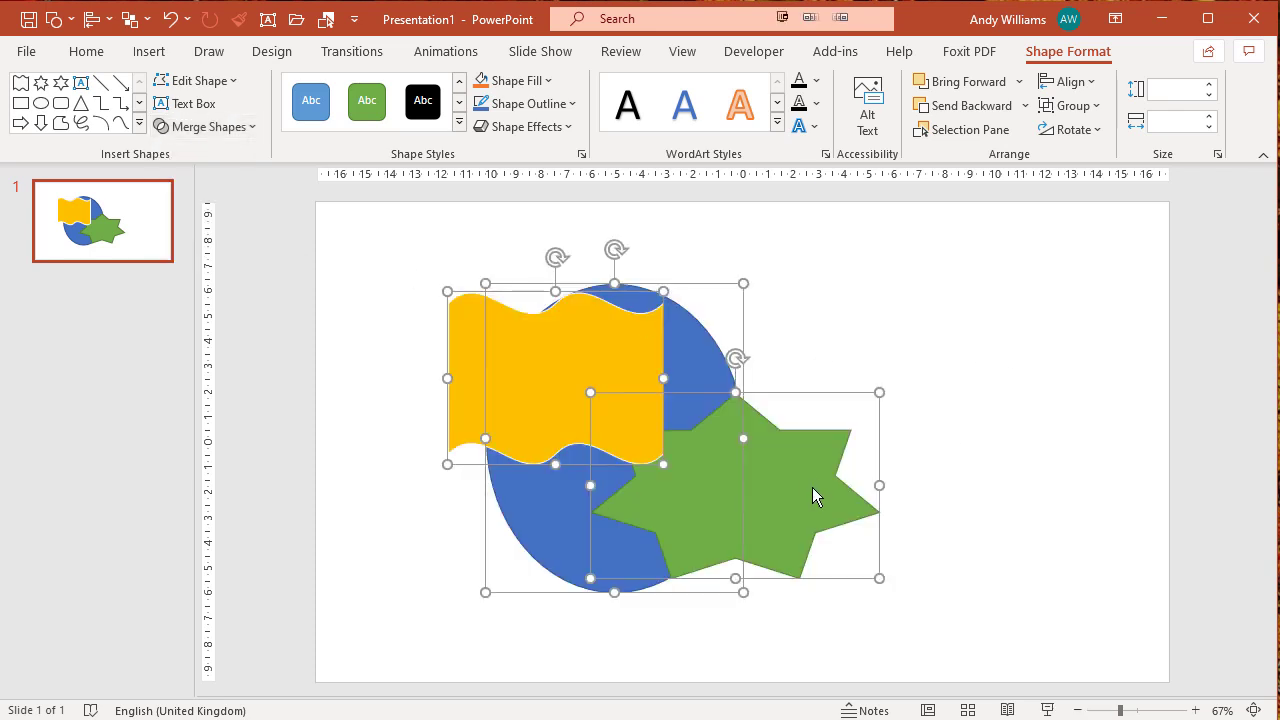
left_click(1077, 394)
- Move the green star so it overlaps only the oval, and check Merge Shapes with all three shapes selected
left_click_drag(777, 494, 823, 517)
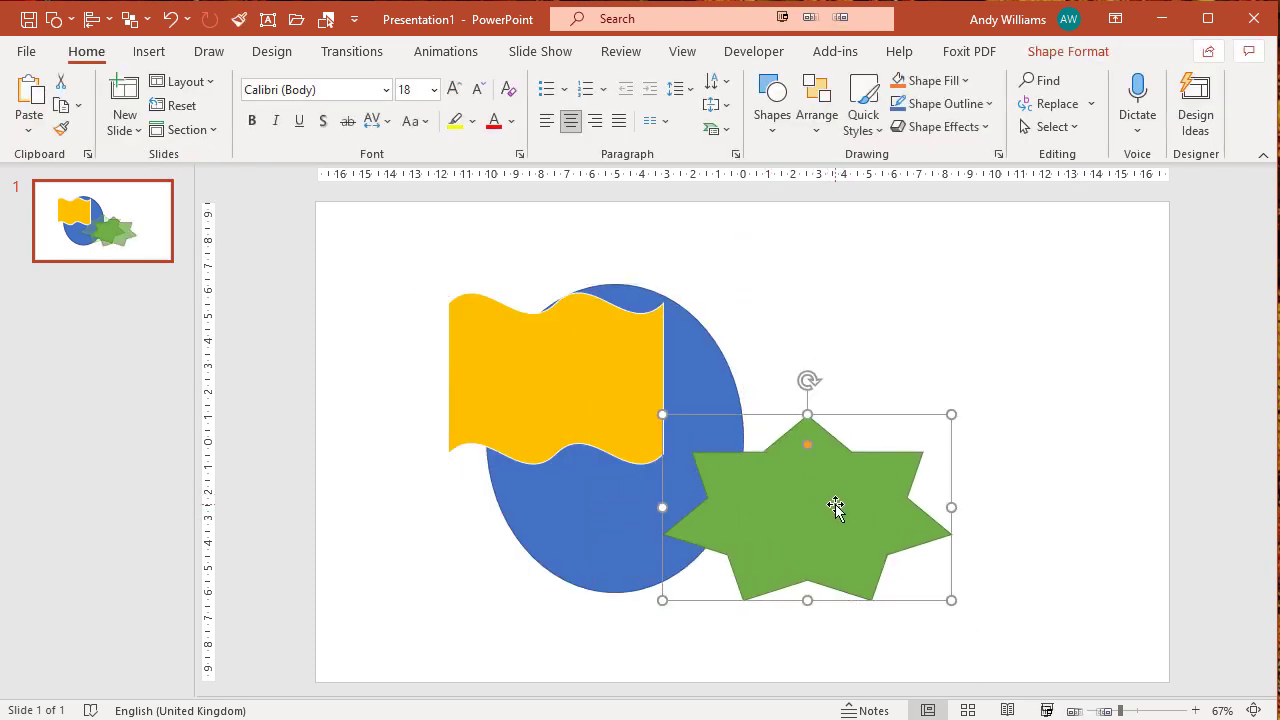
left_click_drag(980, 614, 403, 203)
left_click(1072, 52)
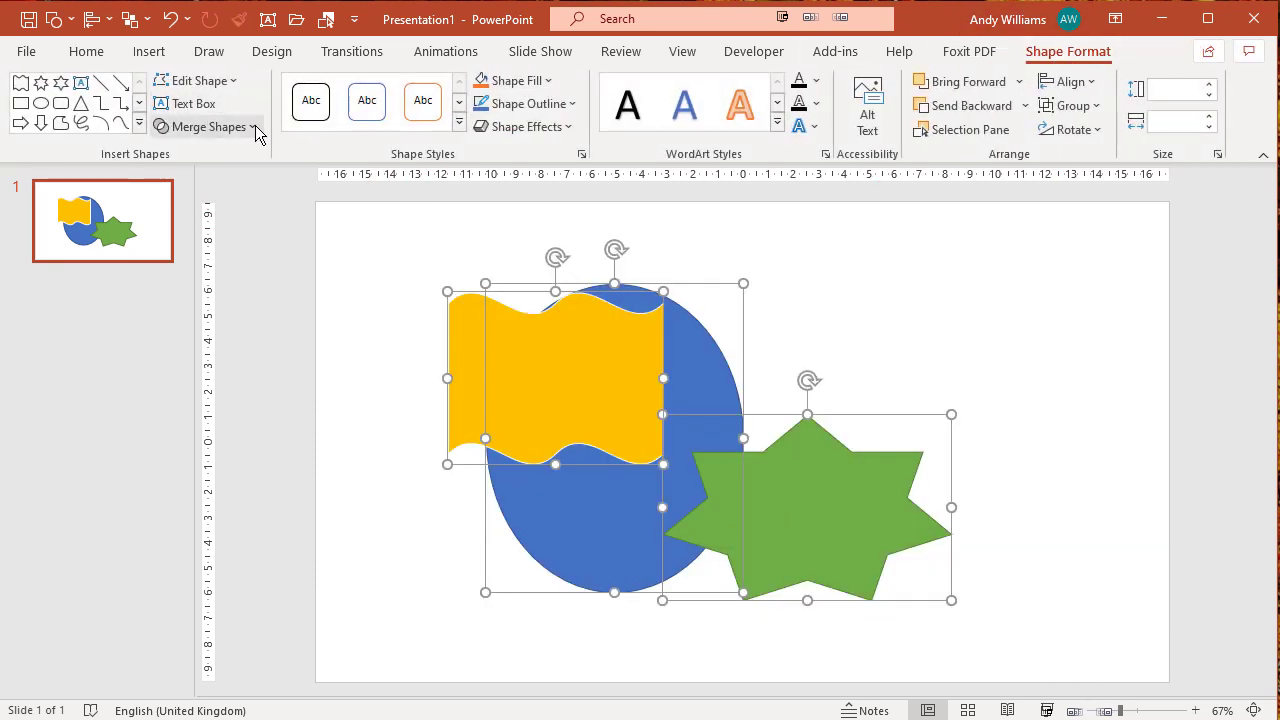
left_click(252, 127)
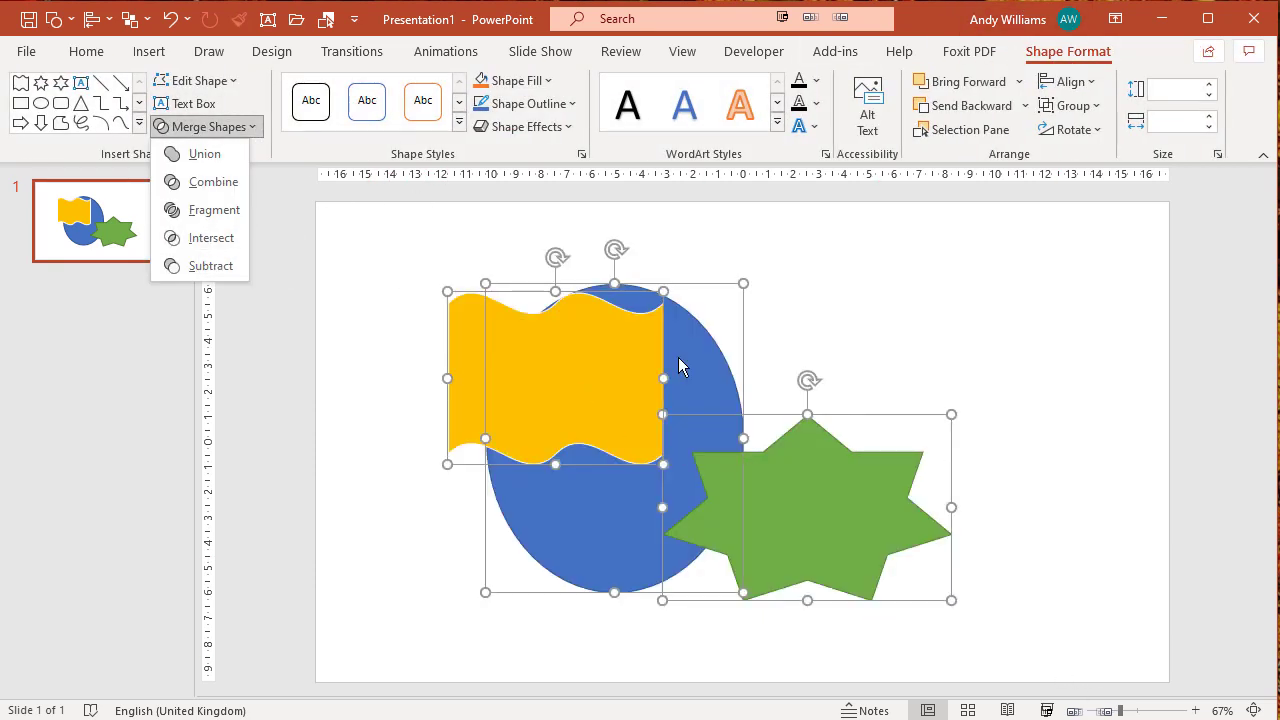
left_click(855, 305)
left_click(872, 314)
- Select only the oval and the gold wave and review the Merge Shapes options for that pair
left_click(691, 380)
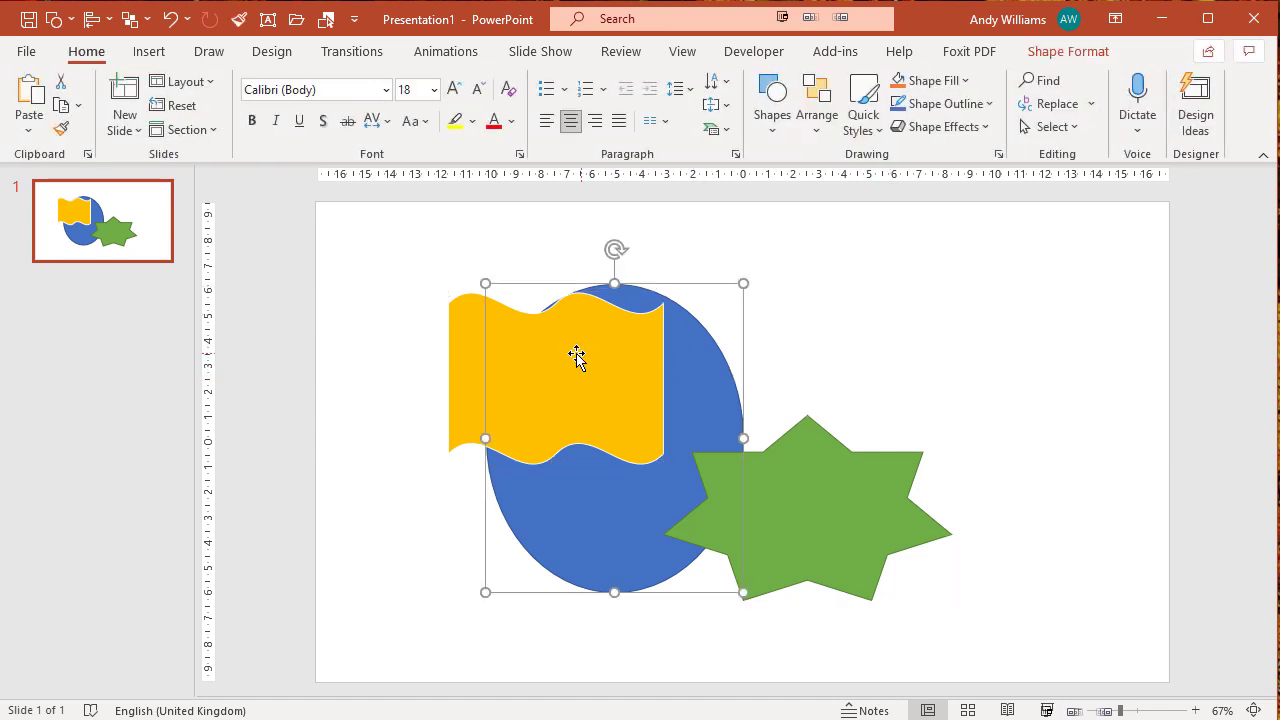
left_click(540, 352, "shift")
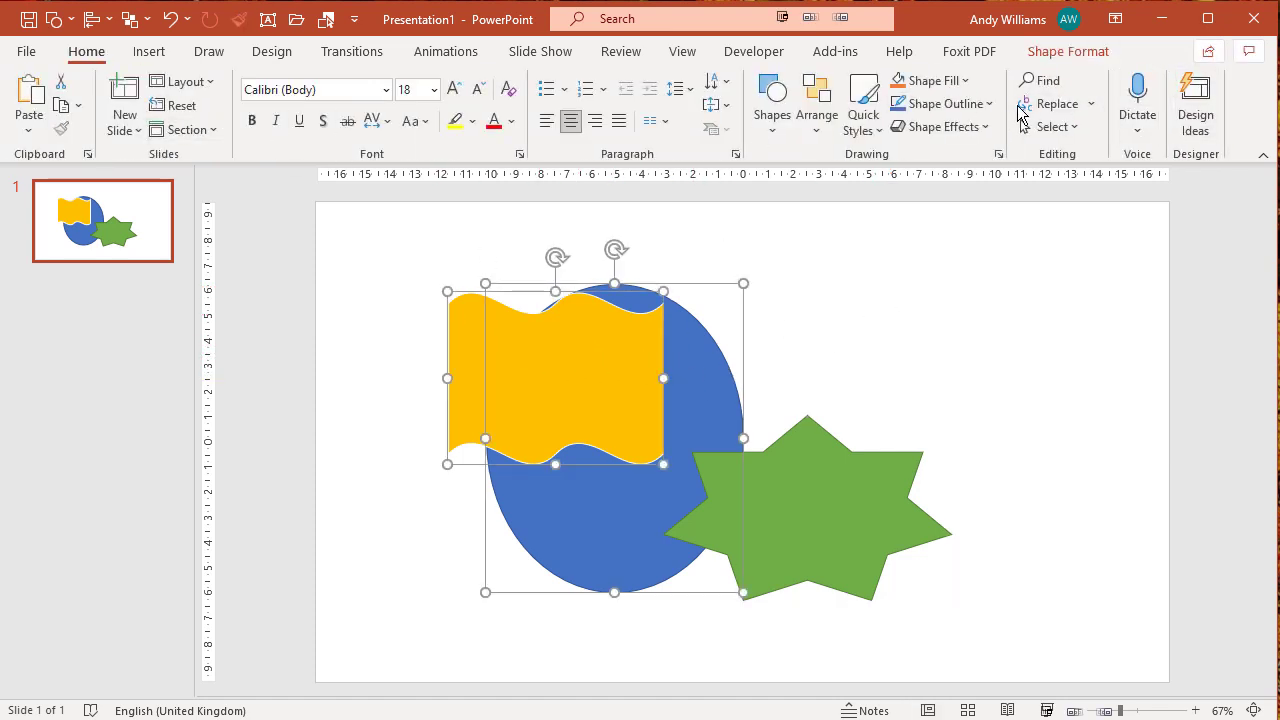
left_click(1068, 51)
left_click(241, 137)
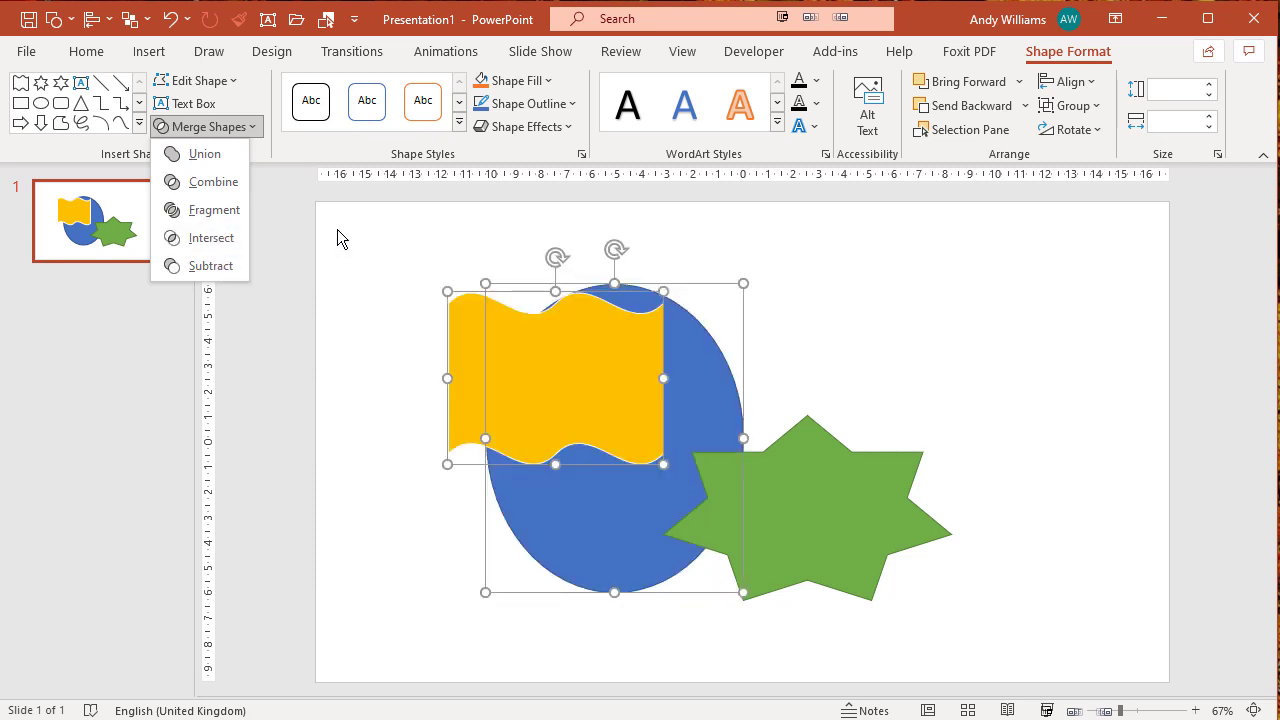
key("Escape")
- Select the green star and the blue oval and open the Merge Shapes options for that pair
left_click(846, 532)
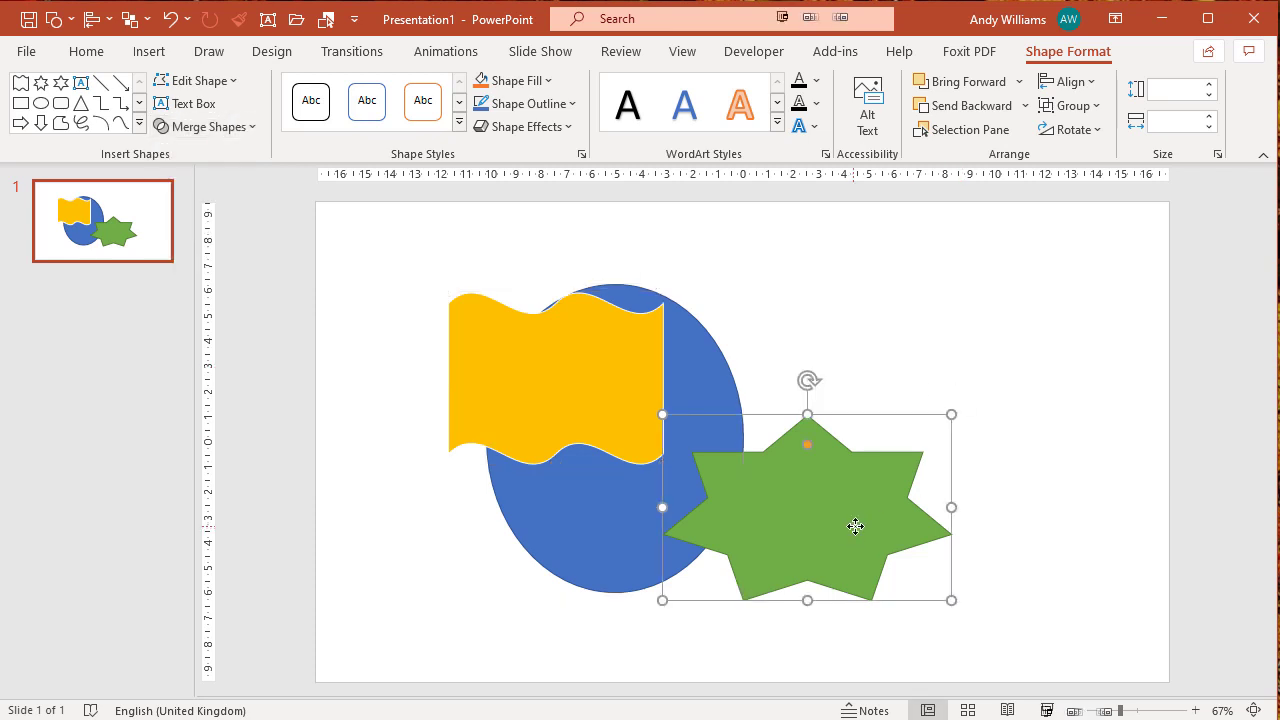
left_click(576, 546, "shift")
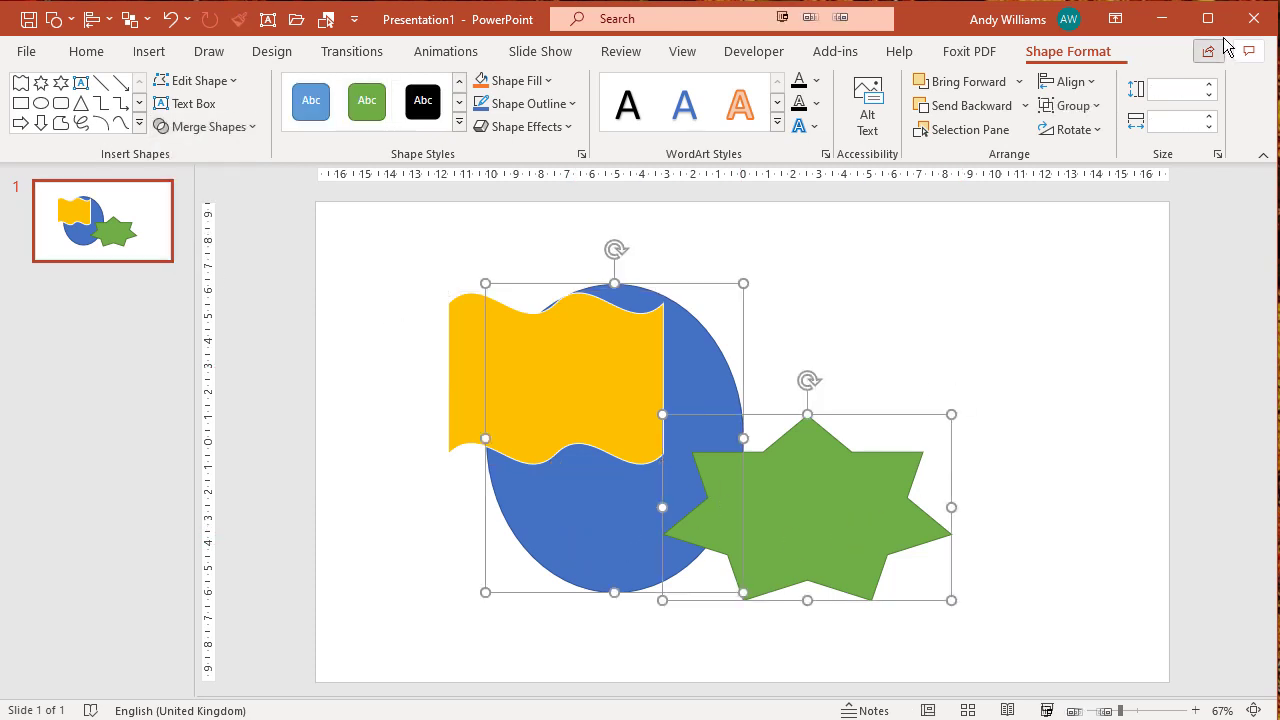
left_click(249, 126)
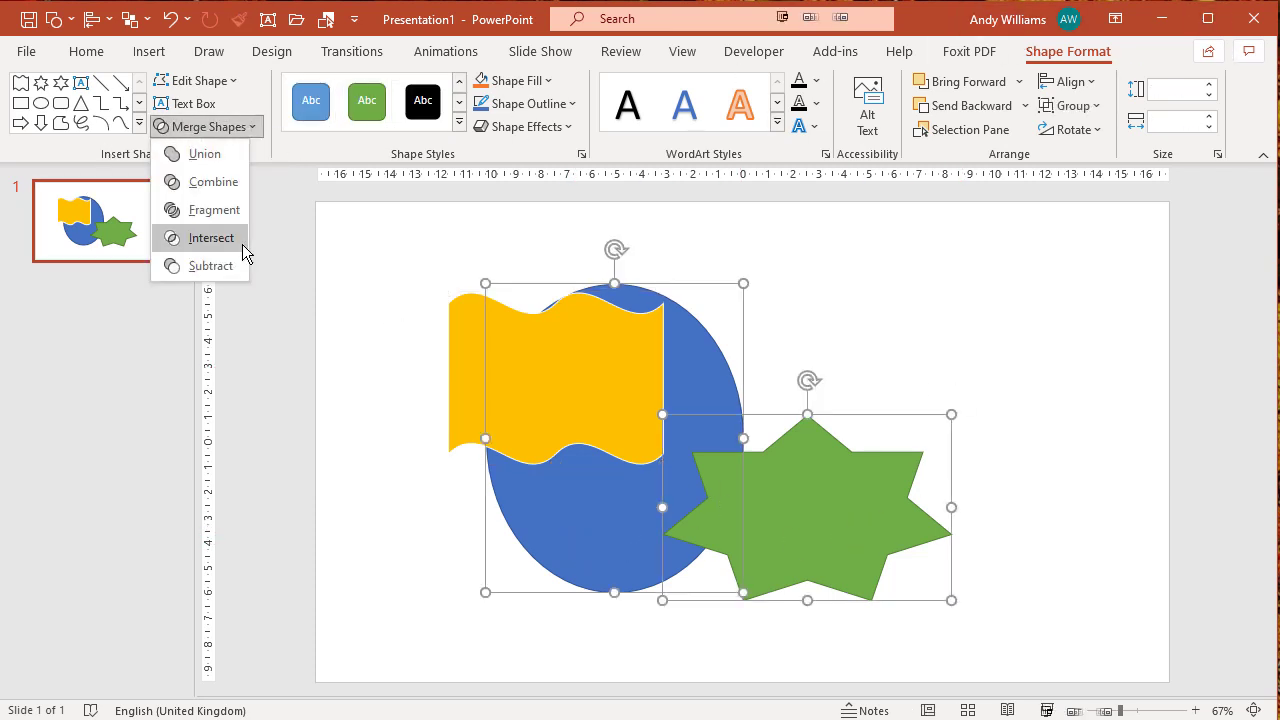